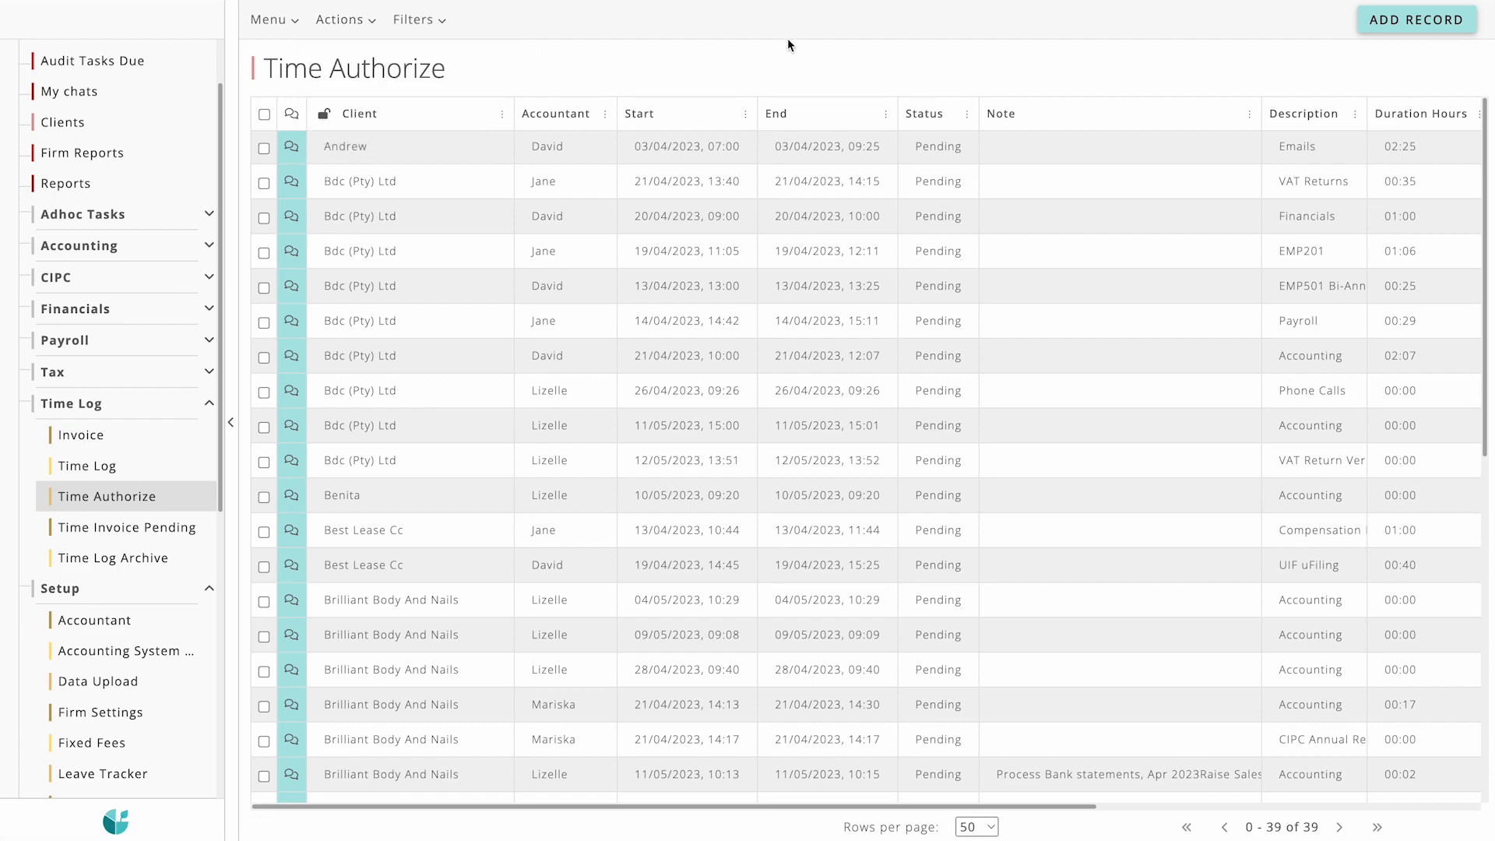
Step: Filter the Time Authorize table by the Start column, setting the From value to 01/04/2023, 00:00
{"action": "left_click", "coordinate": [746, 114]}
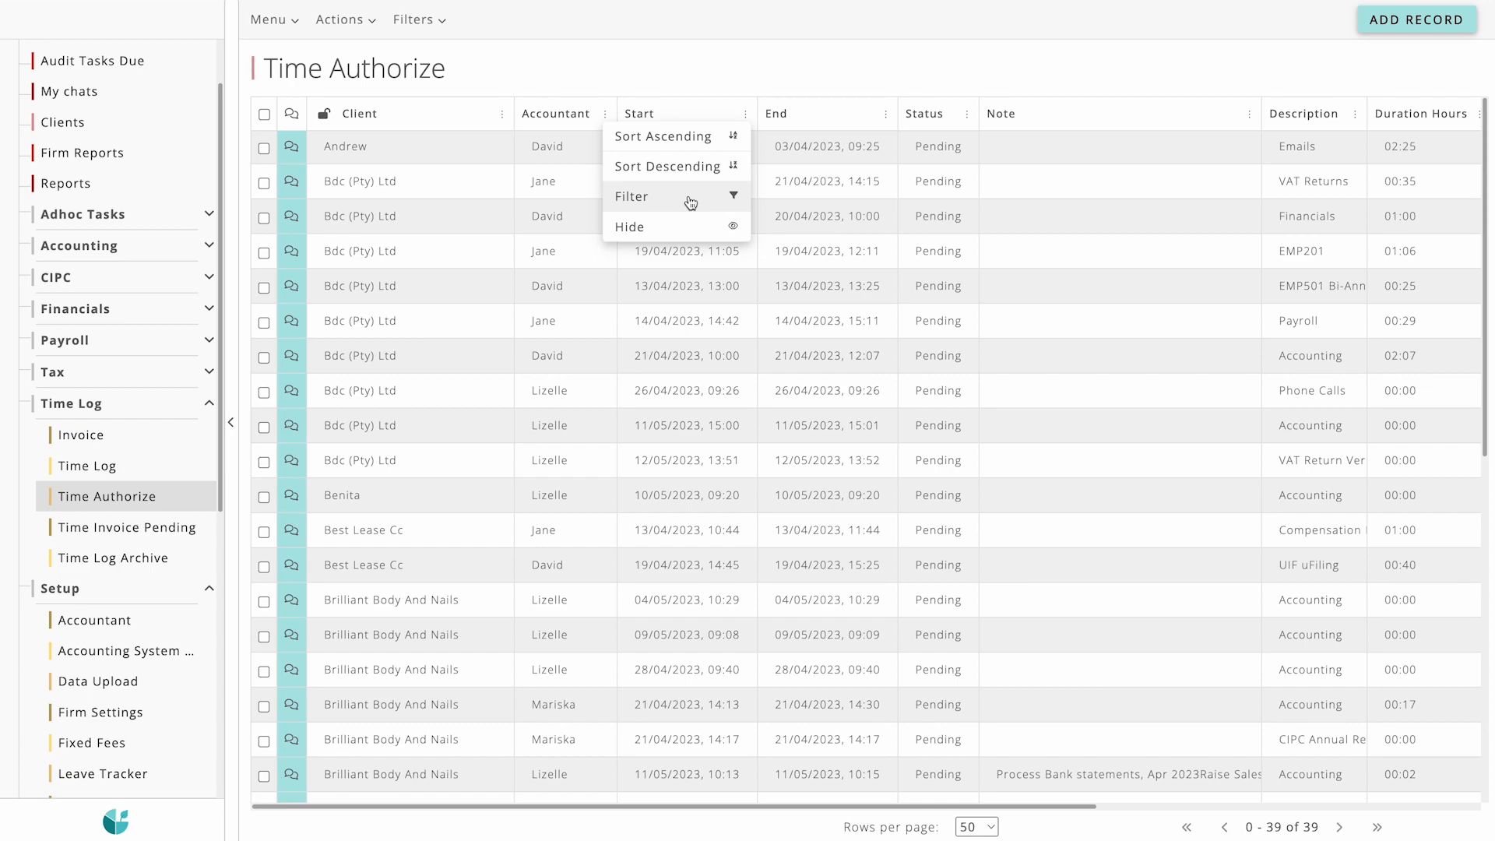
{"action": "left_click", "coordinate": [650, 201]}
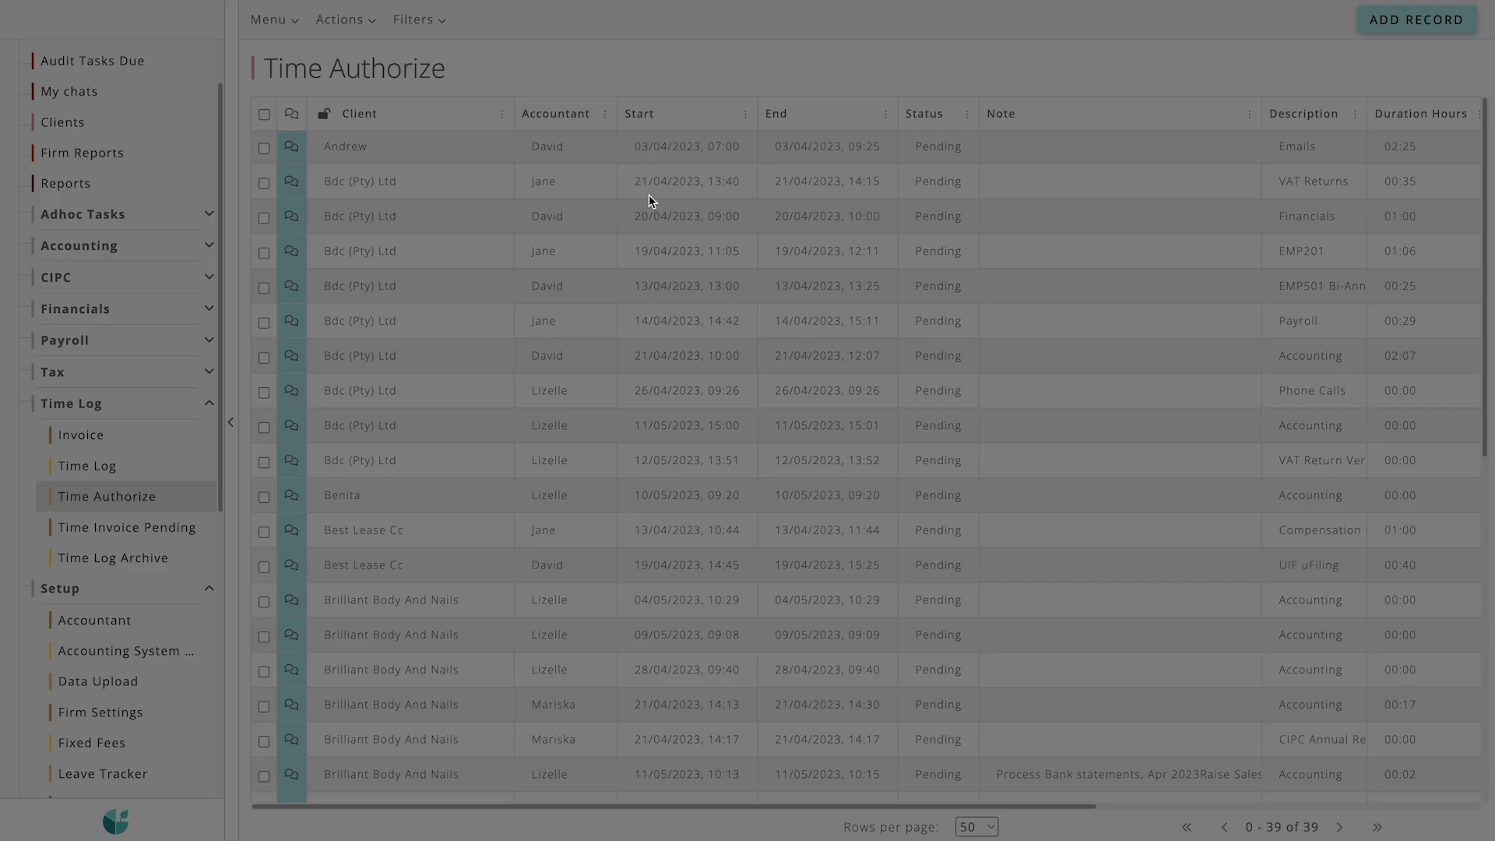
{"action": "left_click", "coordinate": [818, 140]}
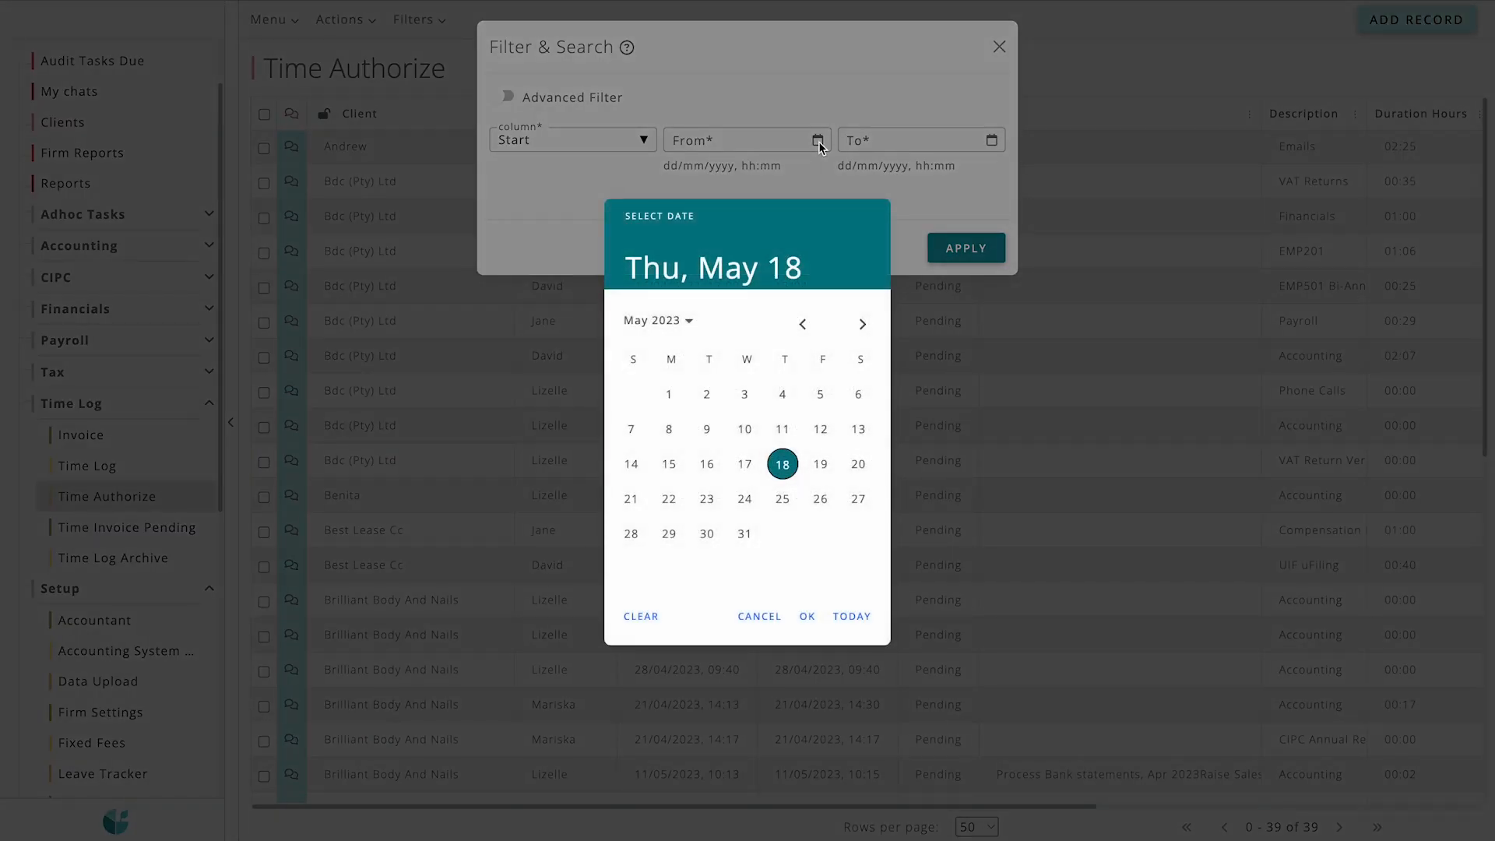
{"action": "left_click", "coordinate": [798, 330]}
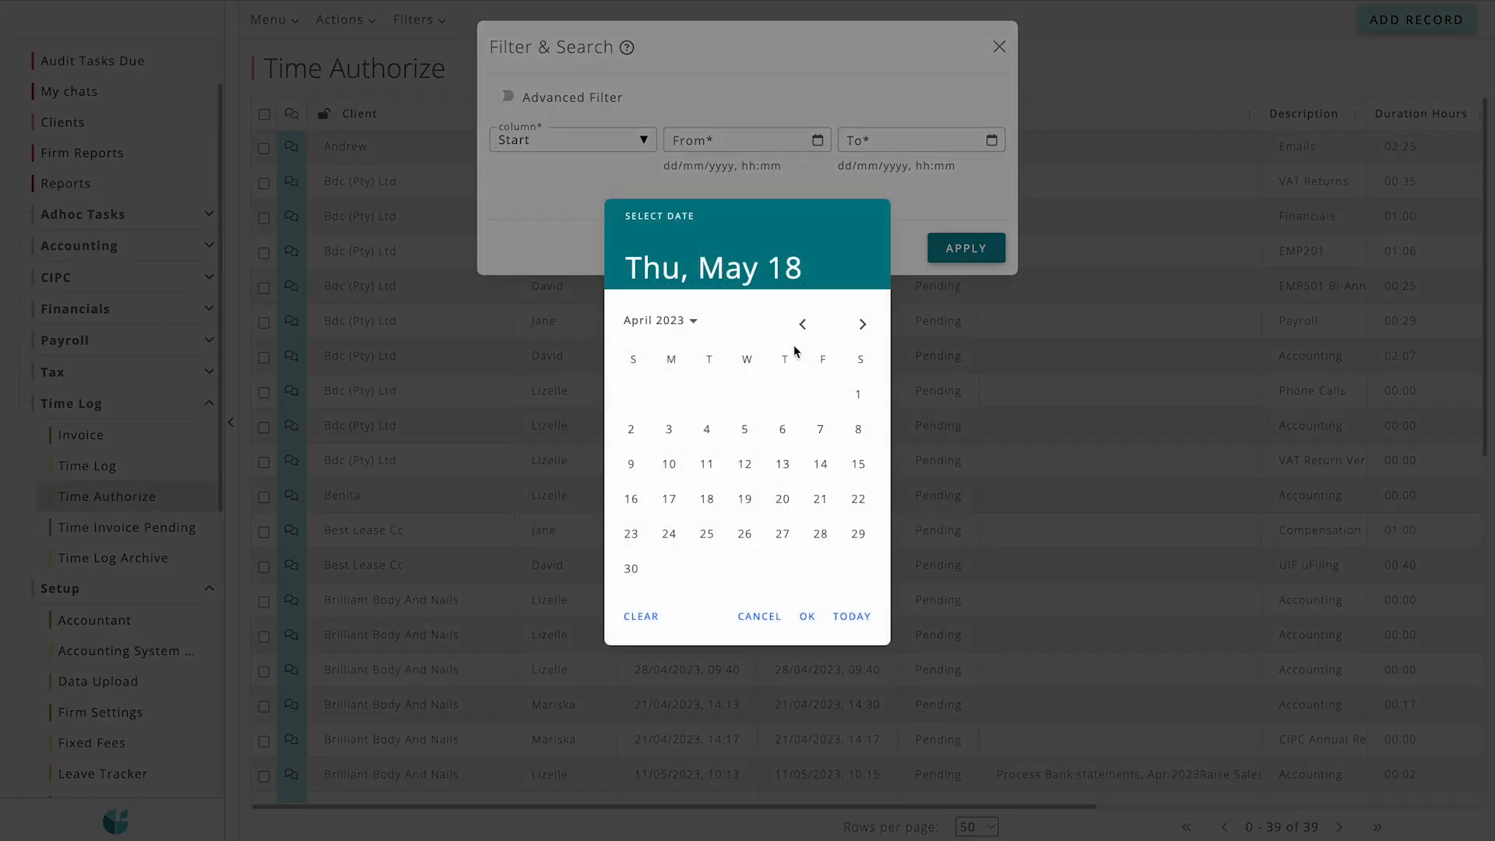
{"action": "left_click", "coordinate": [857, 394]}
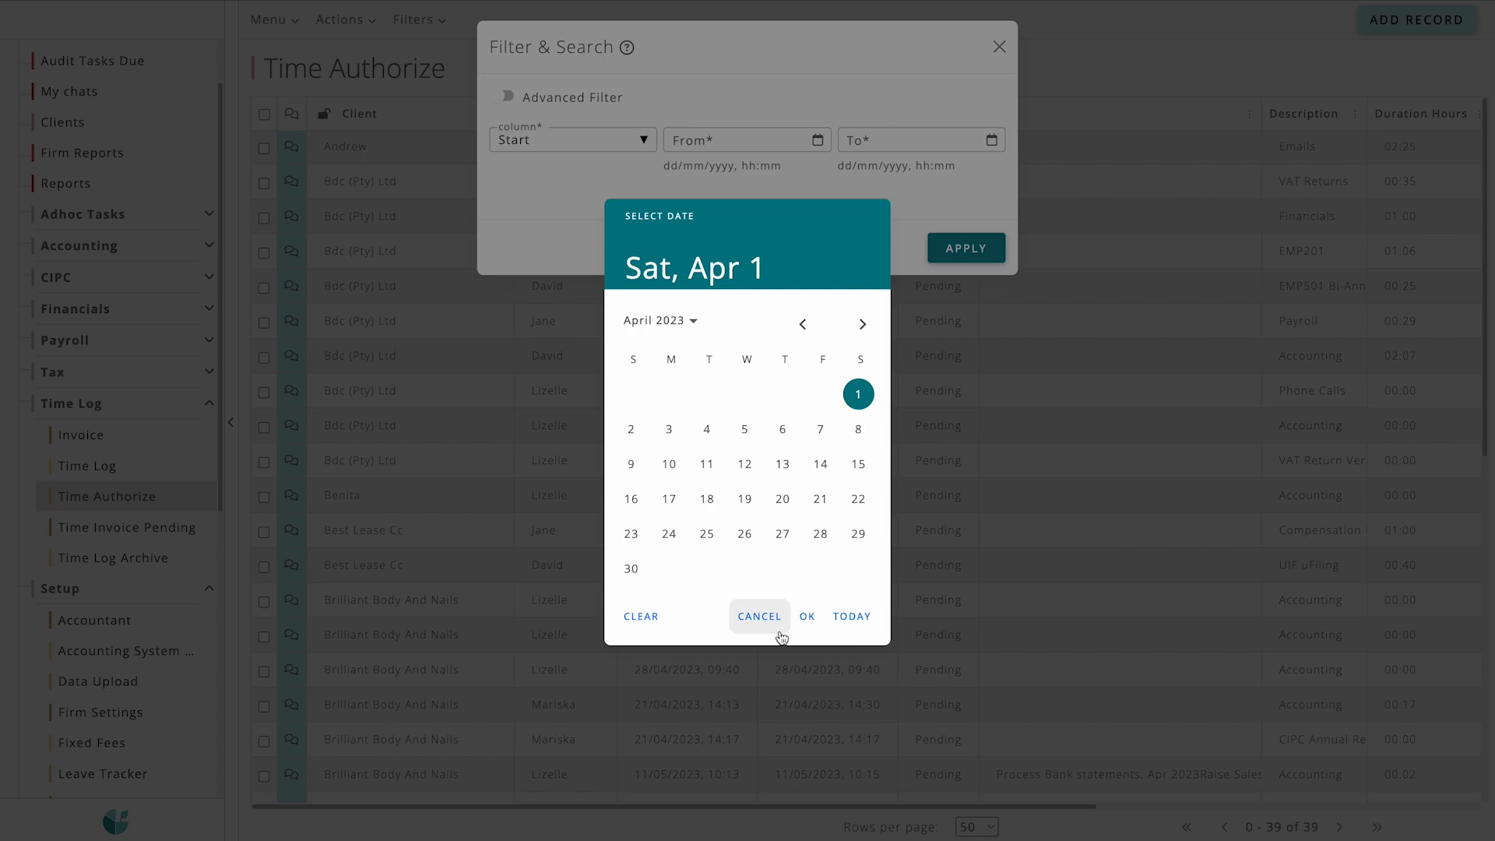
{"action": "left_click", "coordinate": [806, 616]}
{"action": "left_click", "coordinate": [751, 389]}
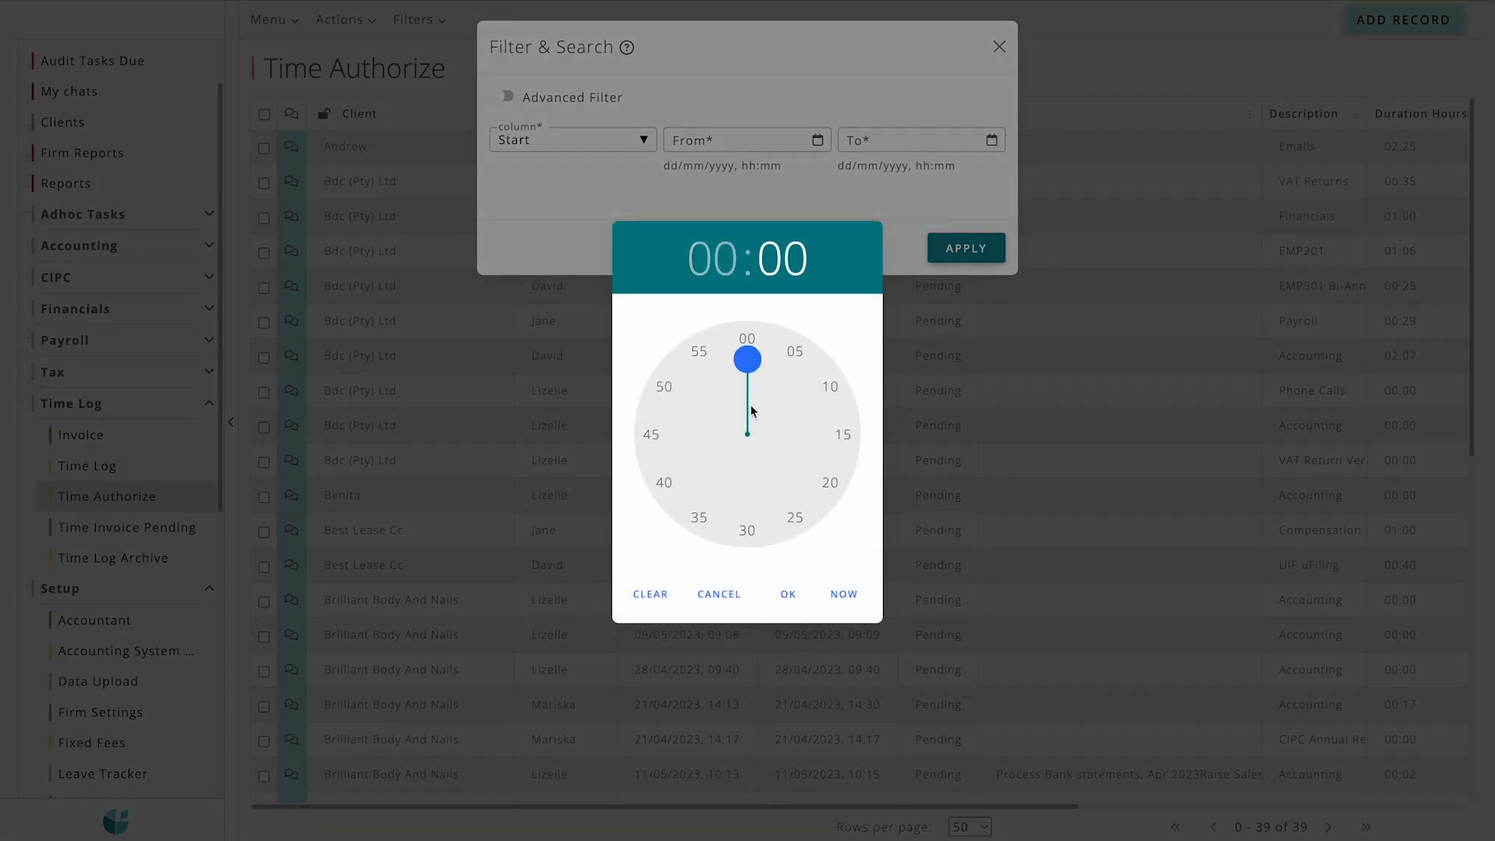
{"action": "left_click", "coordinate": [798, 598]}
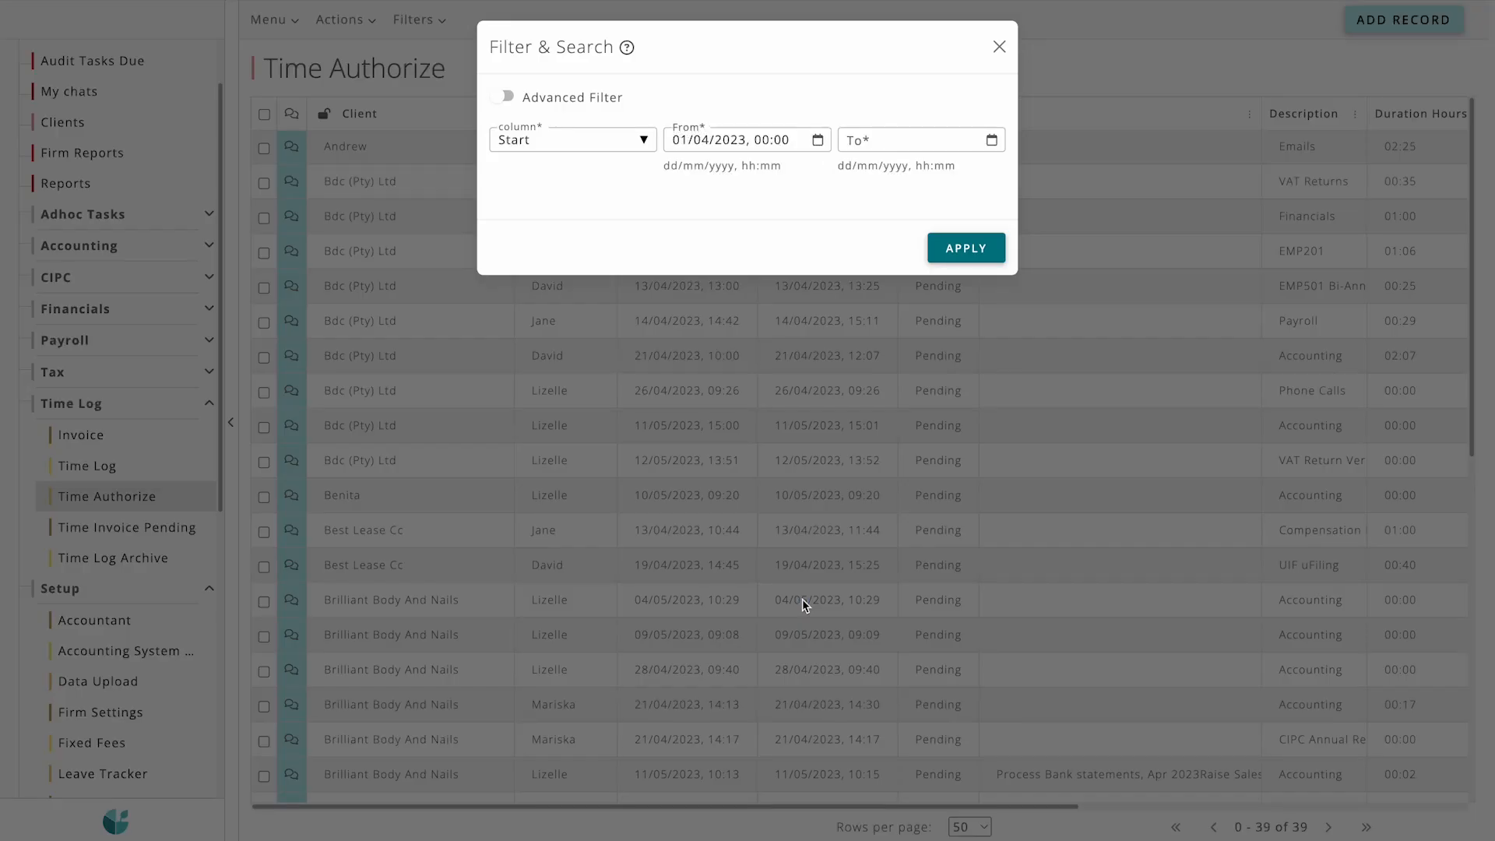
Step: Set the filter's To value to 30/04/2023, 23:59 and apply the filter
{"action": "left_click", "coordinate": [991, 140]}
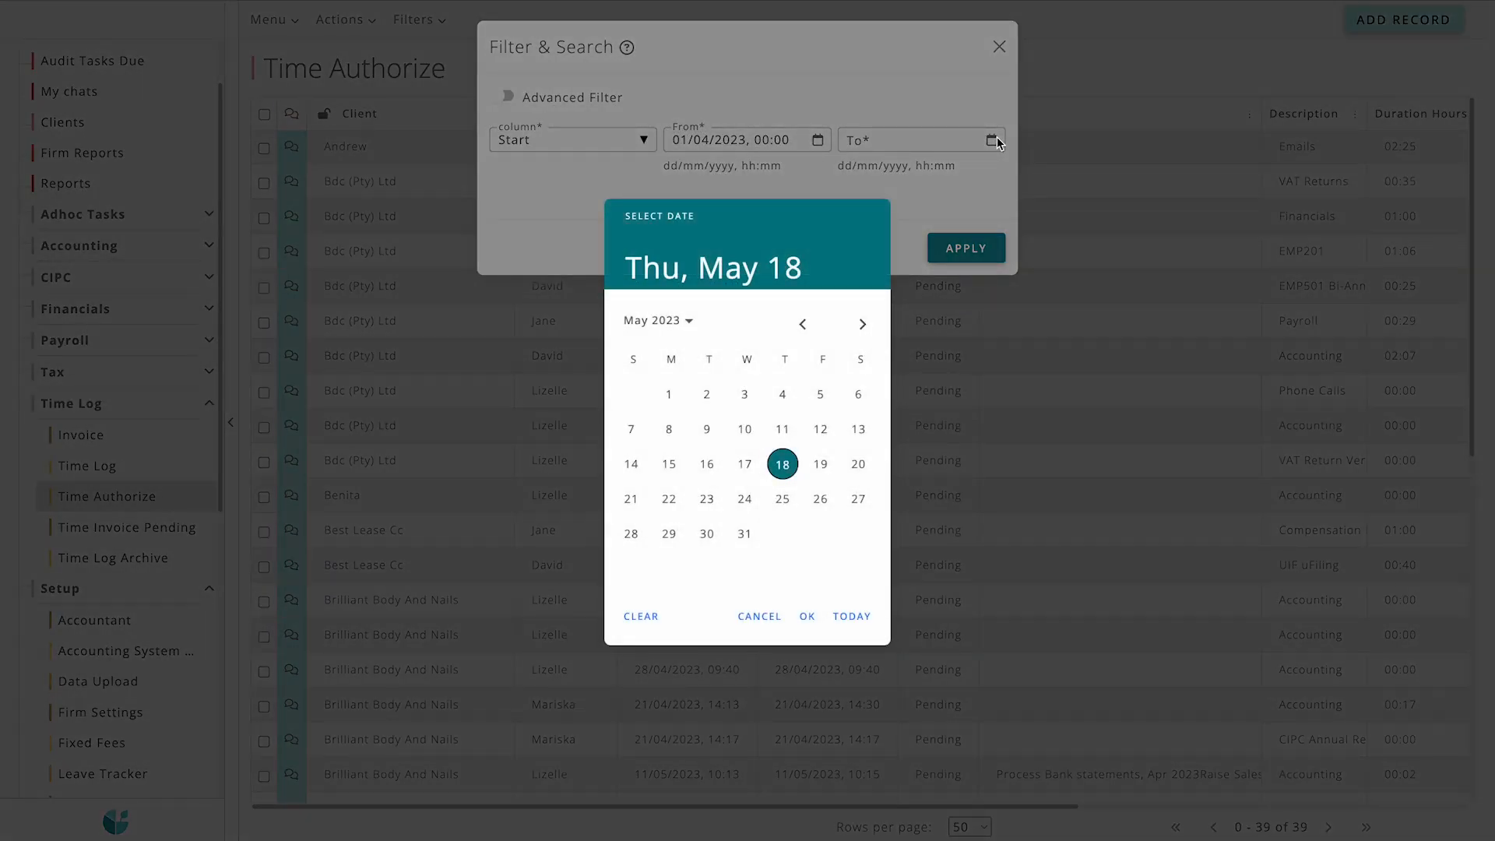
{"action": "left_click", "coordinate": [802, 323]}
{"action": "left_click", "coordinate": [631, 574]}
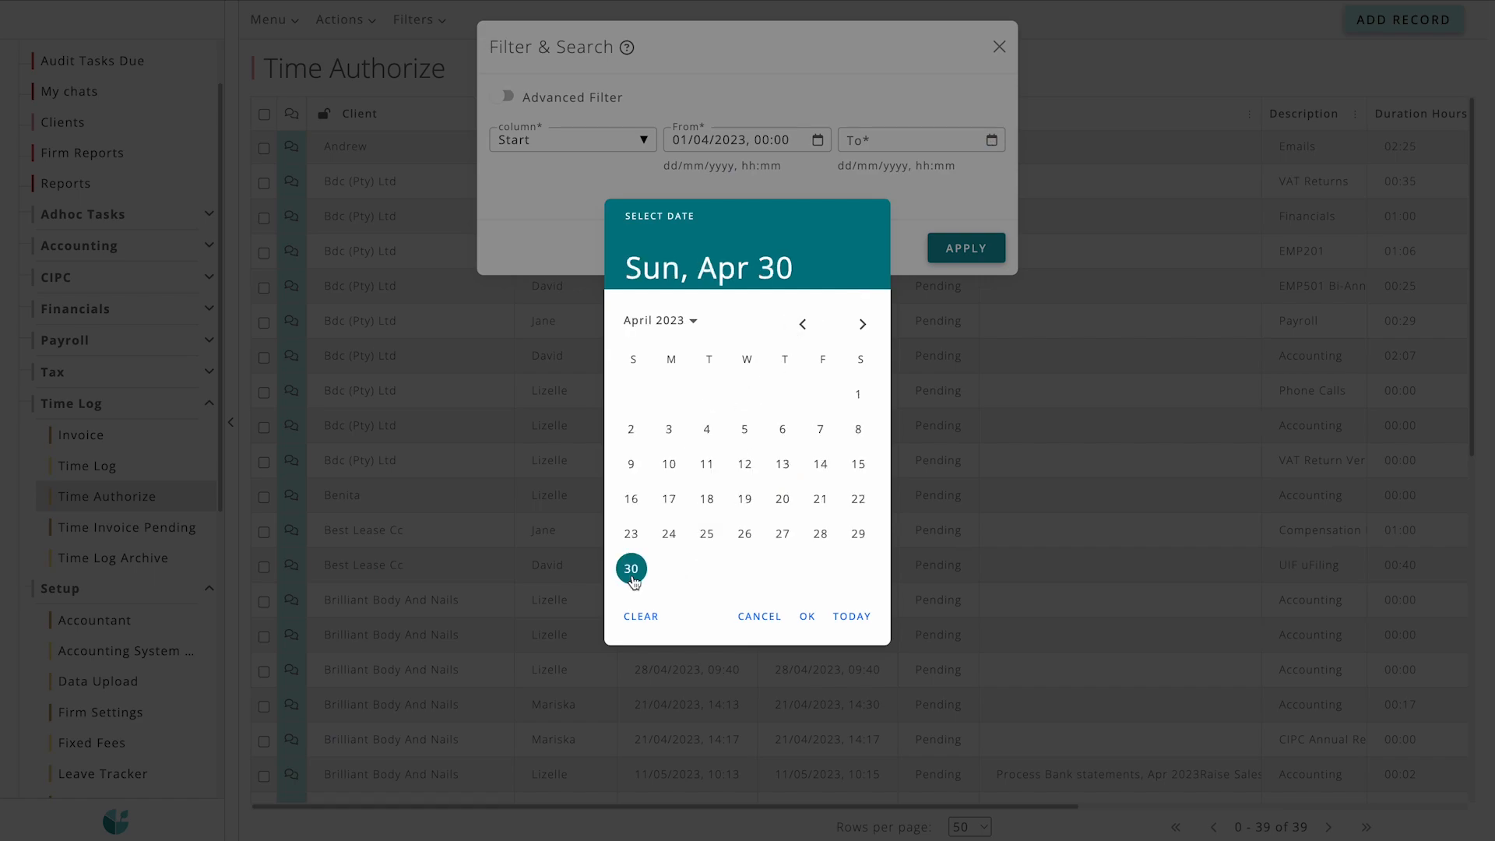
{"action": "left_click", "coordinate": [807, 615]}
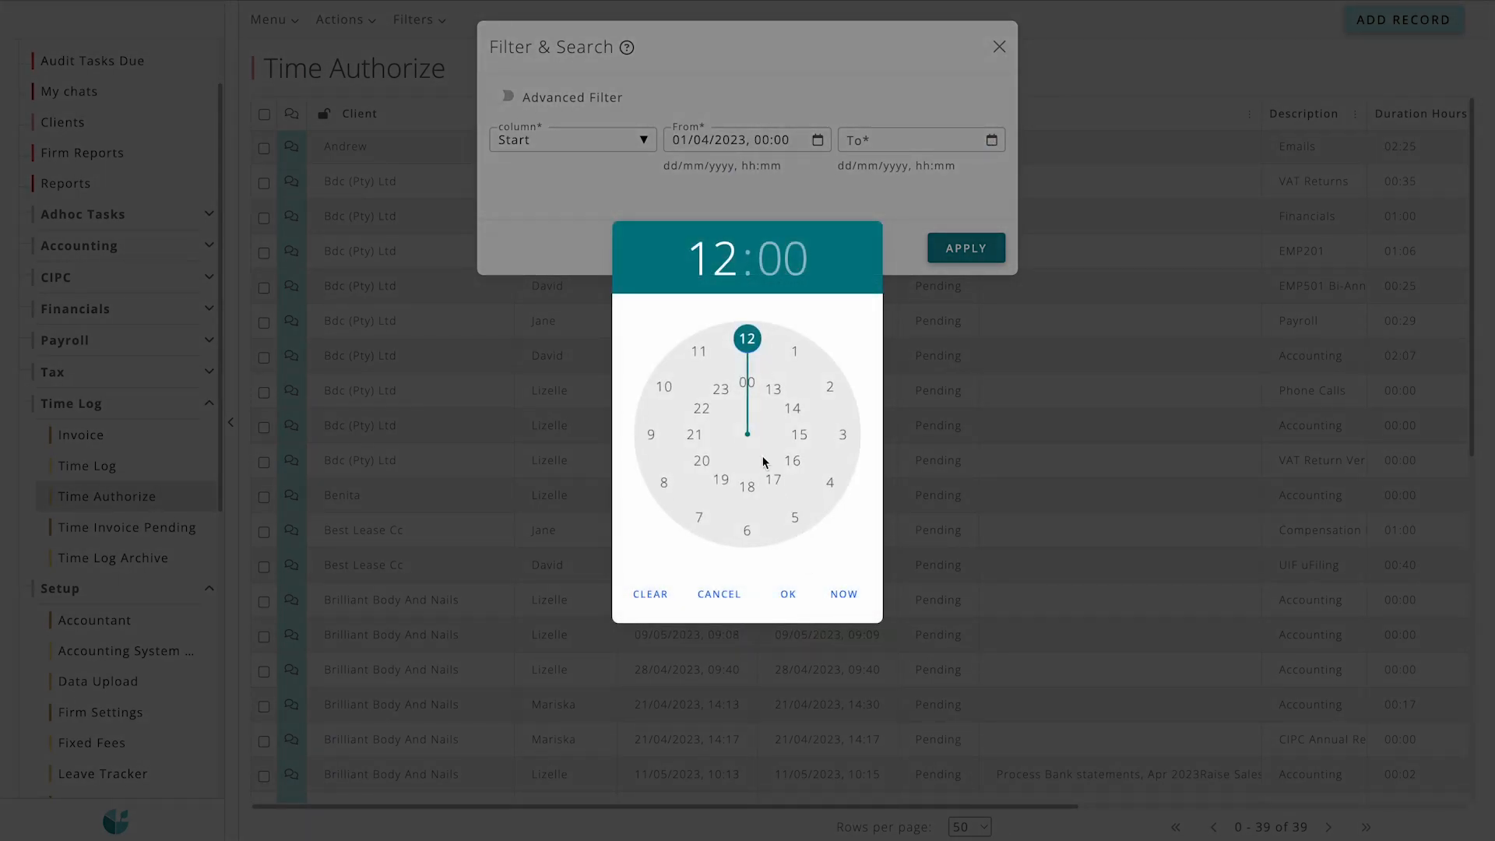
{"action": "left_click", "coordinate": [721, 388]}
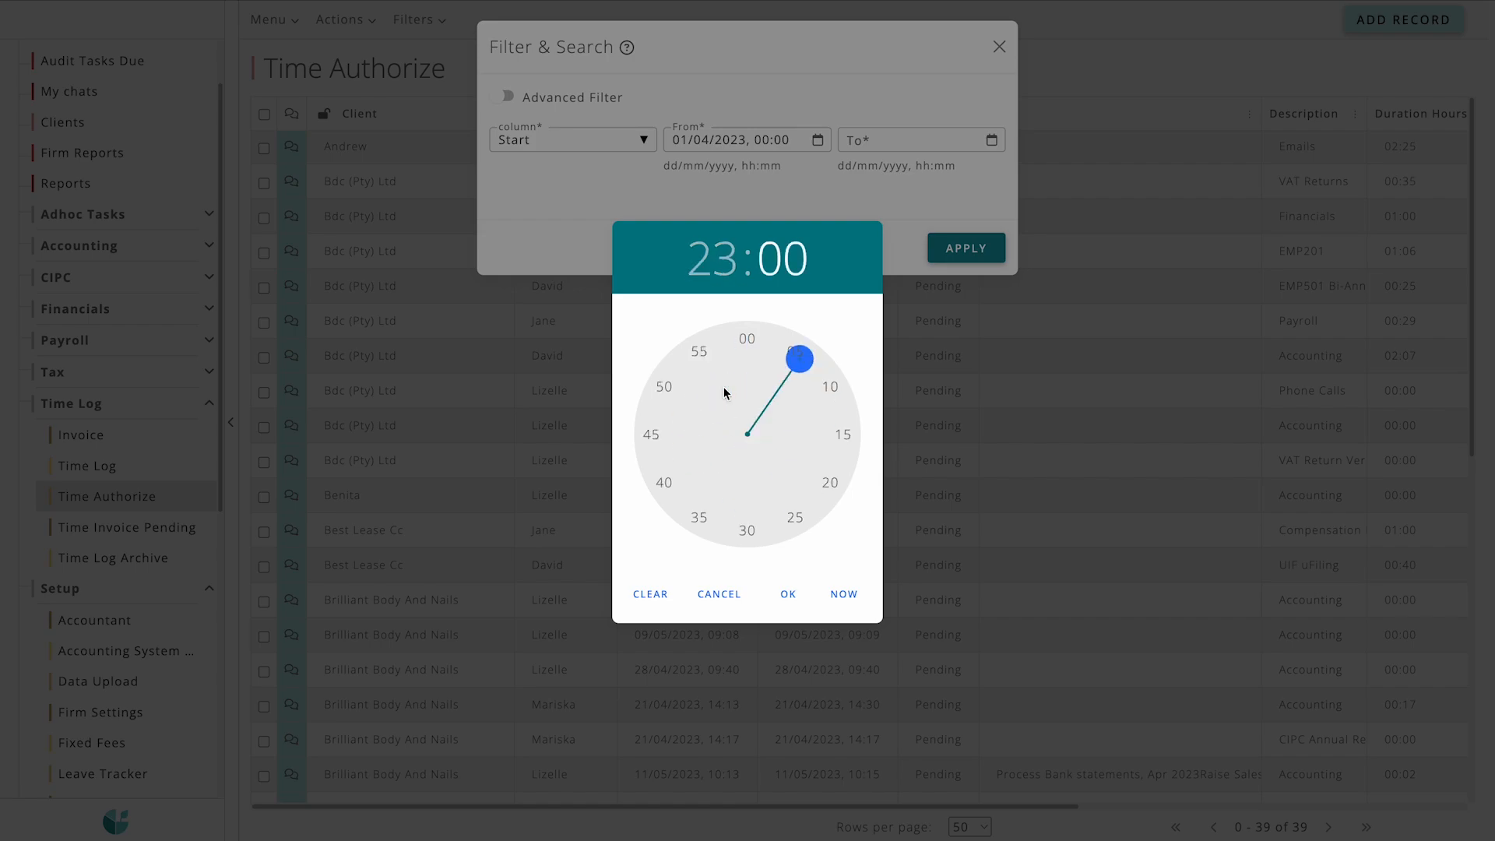
{"action": "left_click", "coordinate": [744, 336]}
{"action": "left_click", "coordinate": [789, 593]}
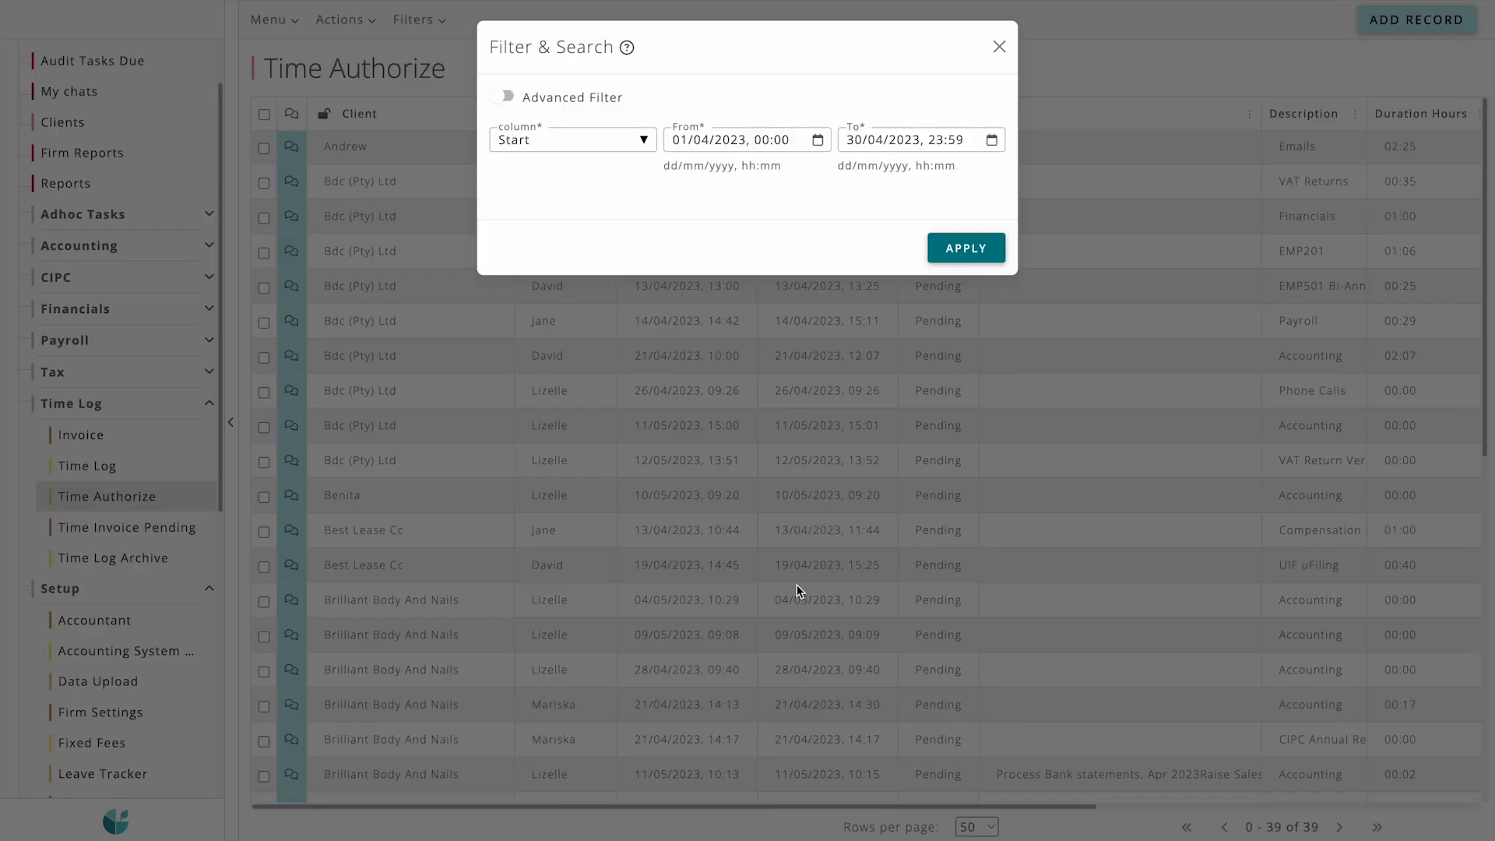
{"action": "left_click", "coordinate": [945, 248]}
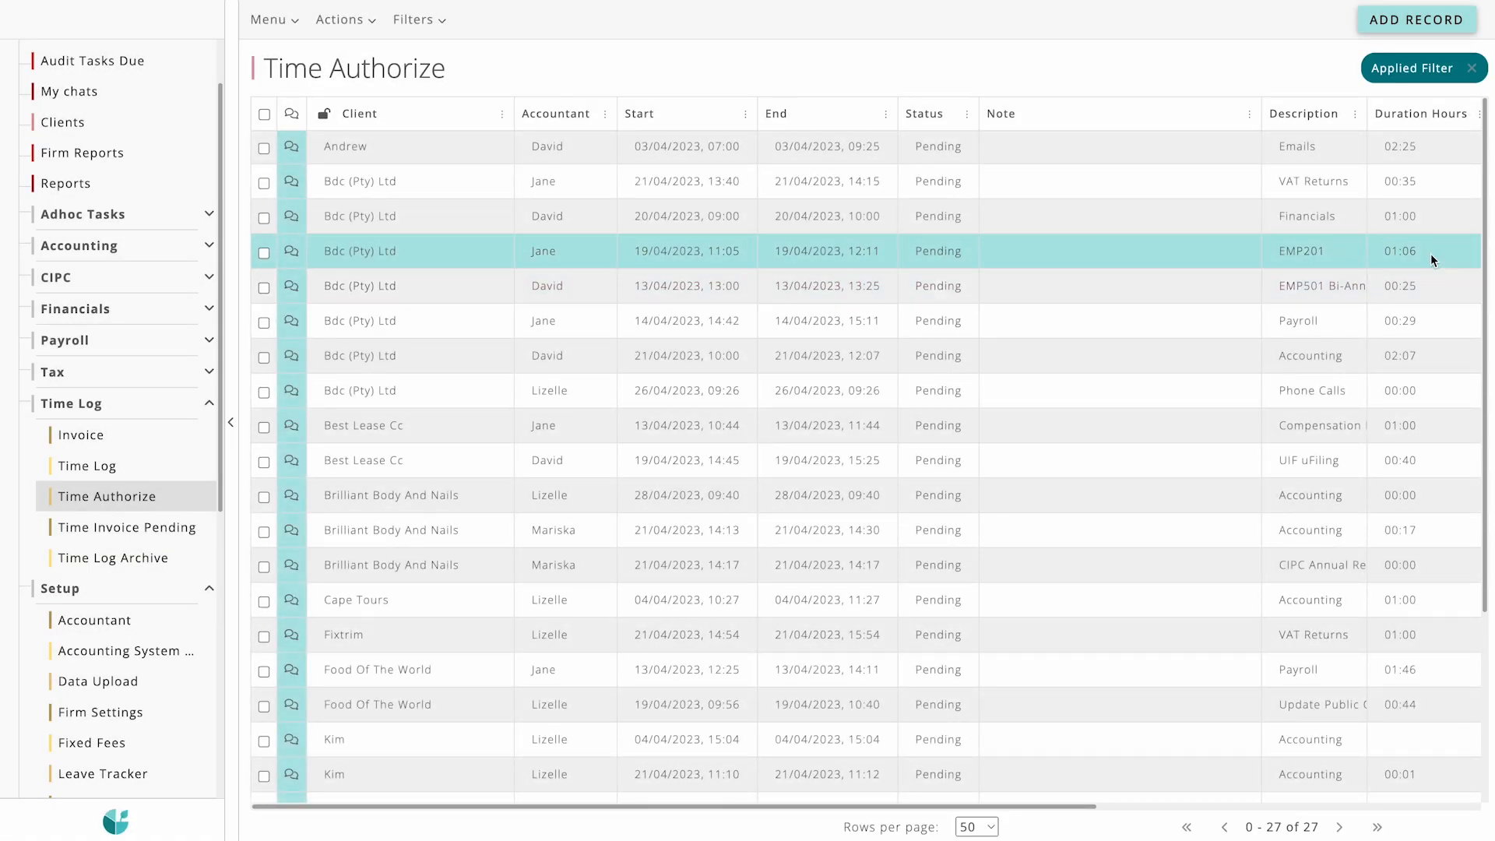
Step: Sort the filtered time entries by Client in ascending order
{"action": "left_click_drag", "start_coordinate": [1485, 233], "coordinate": [1485, 298]}
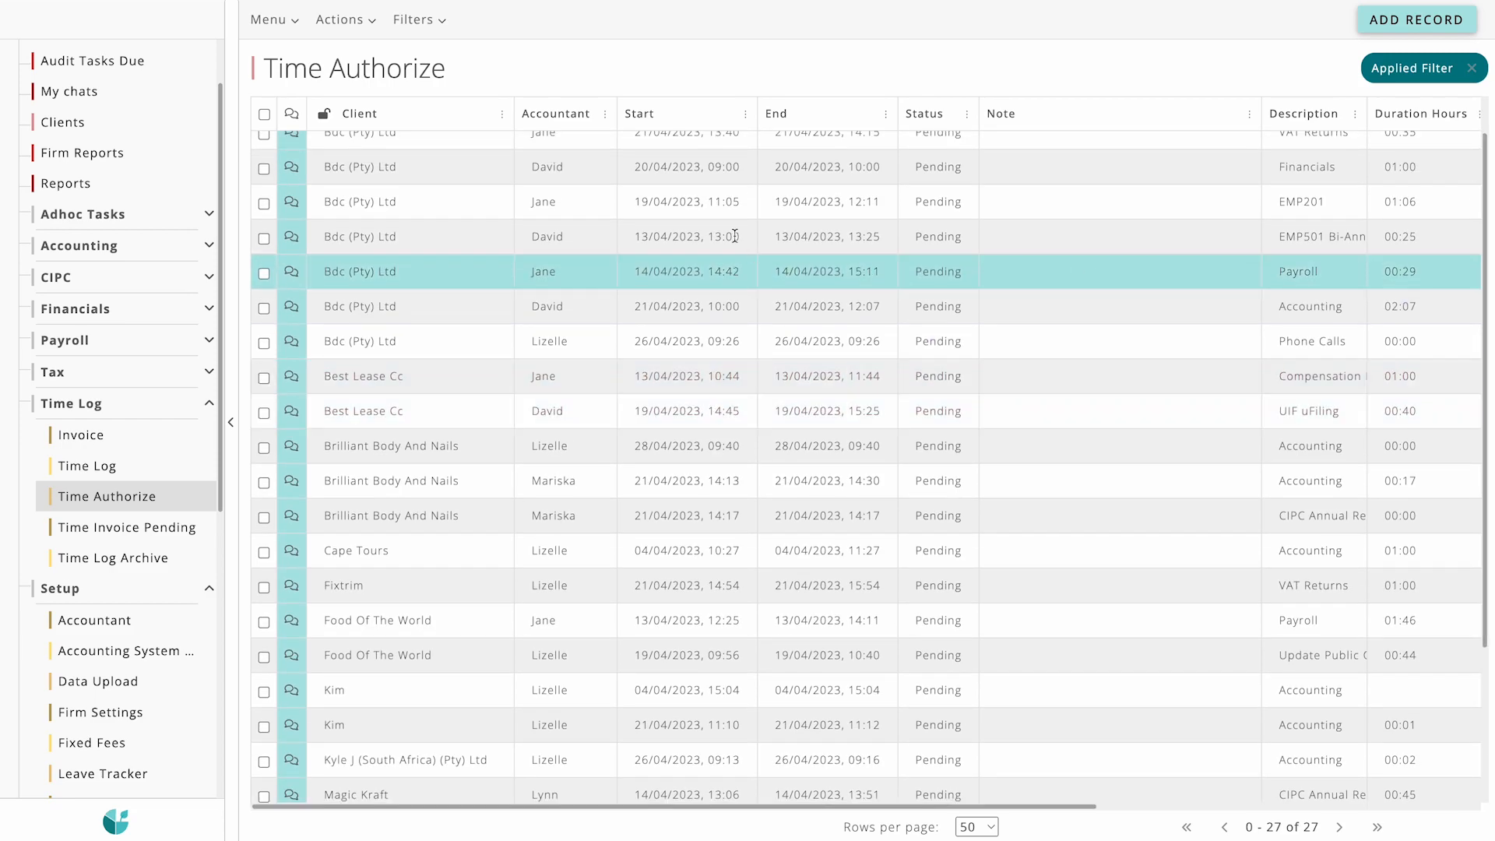
{"action": "left_click", "coordinate": [502, 114]}
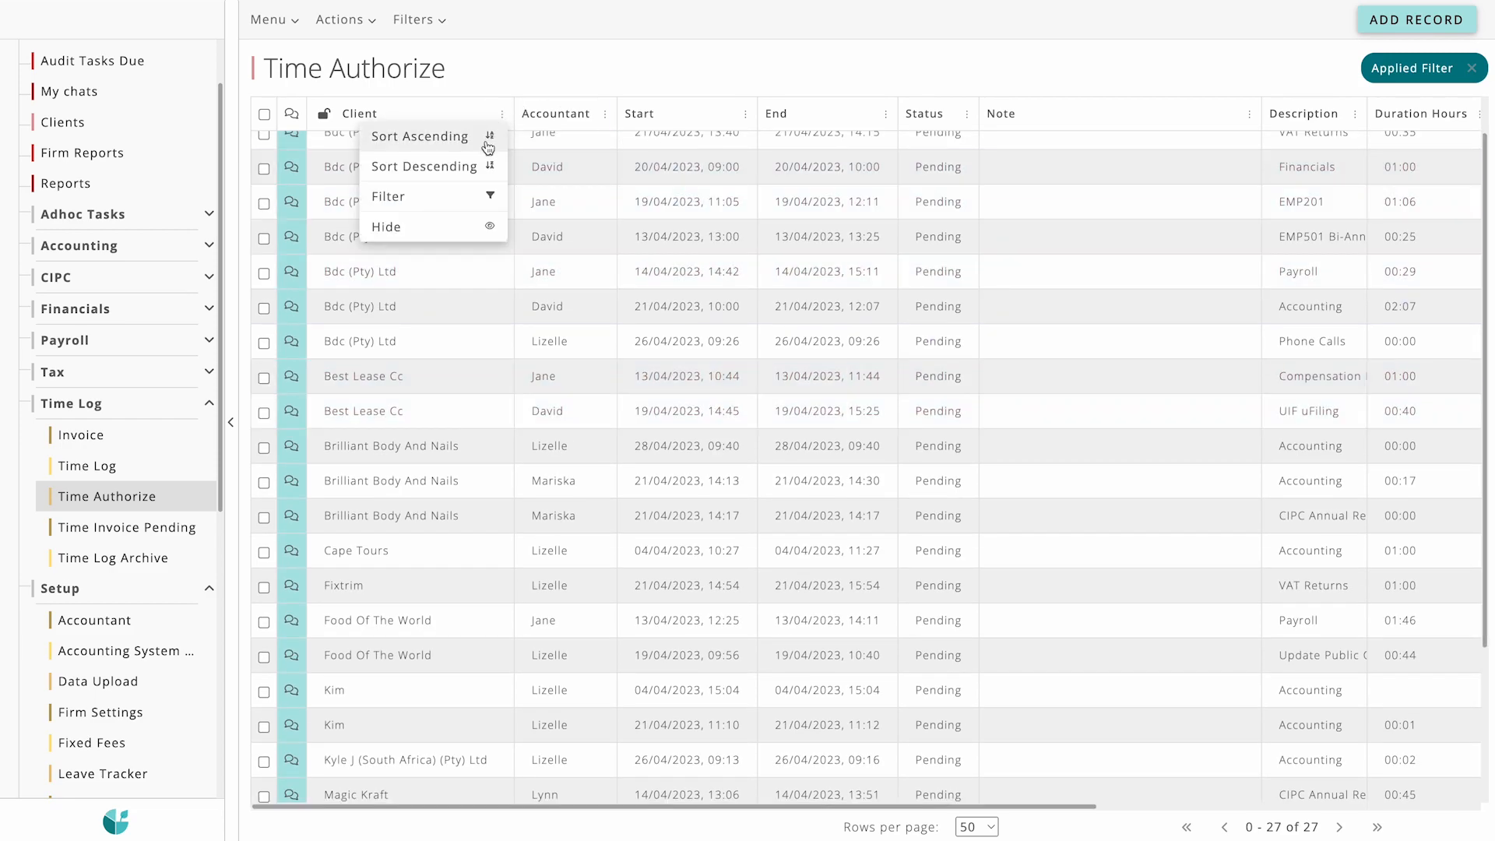
{"action": "left_click", "coordinate": [488, 147]}
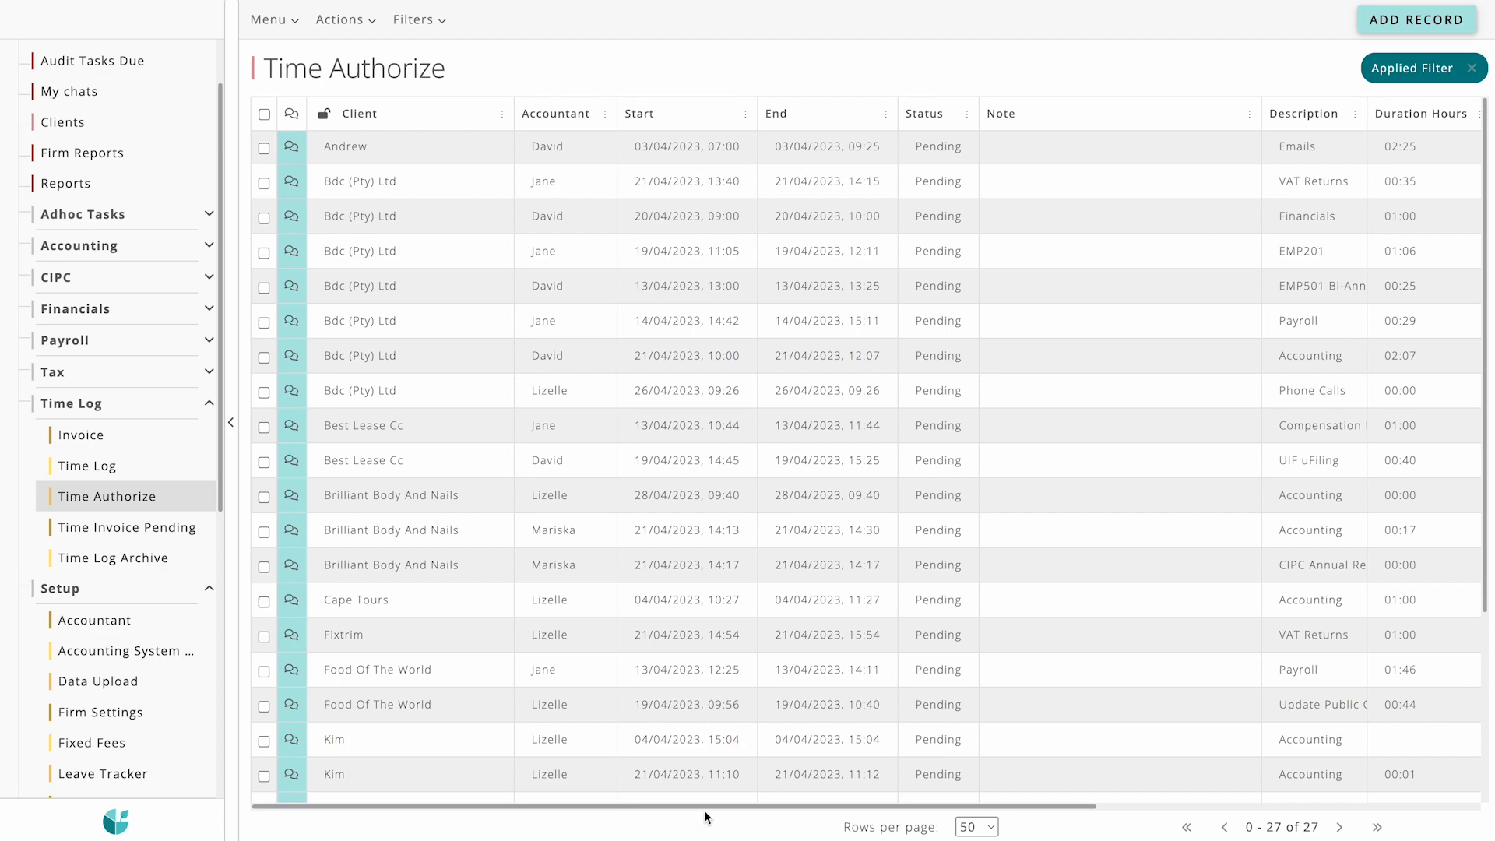
Step: Review the duration columns of the filtered entries and mark all of them as Invoice Pending
{"action": "left_click_drag", "start_coordinate": [704, 805], "coordinate": [1101, 810]}
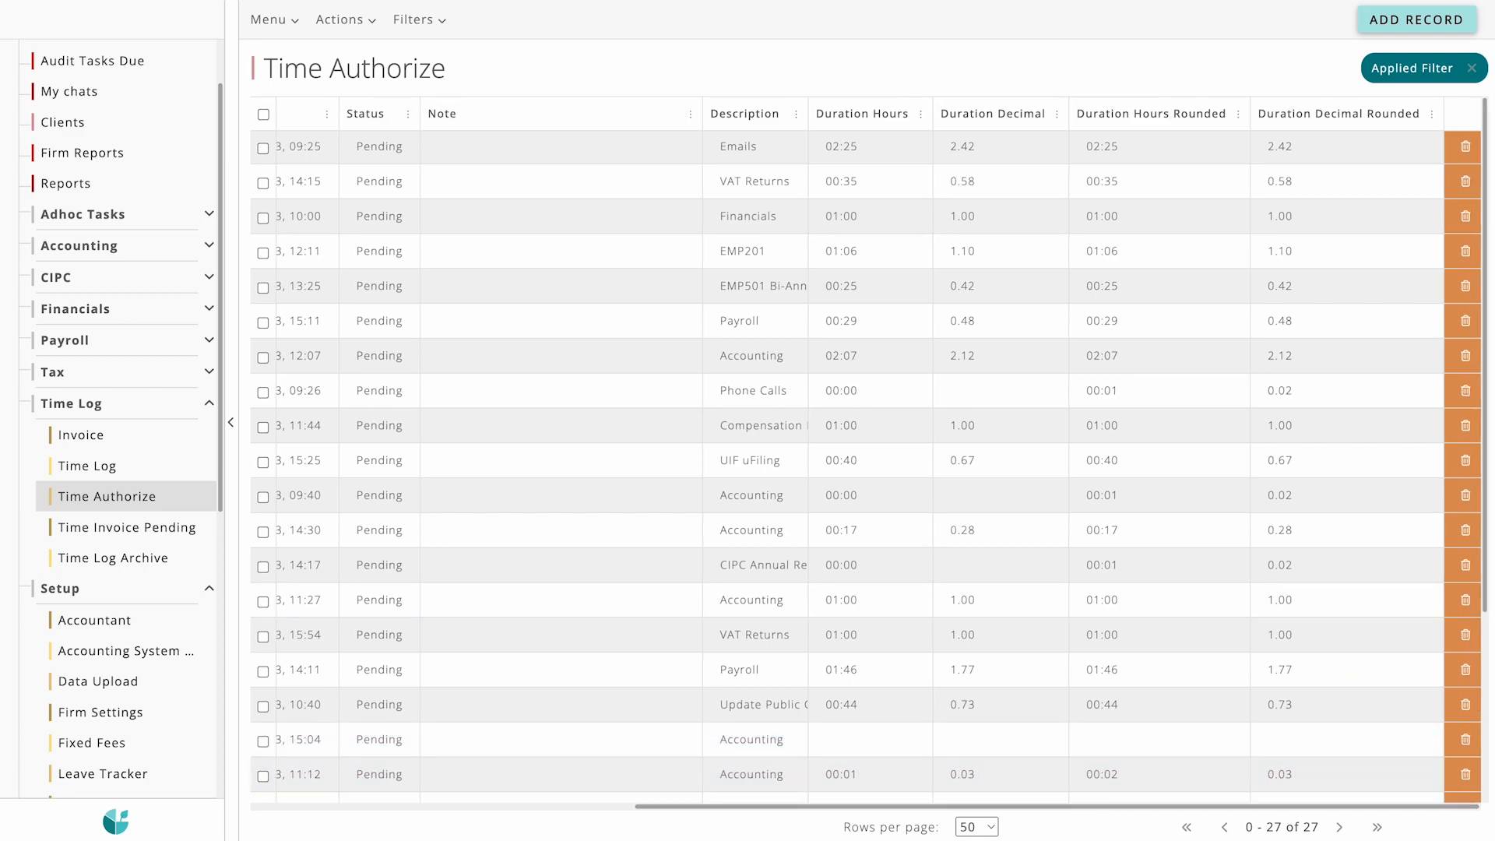
{"action": "left_click_drag", "start_coordinate": [1482, 366], "coordinate": [1482, 479]}
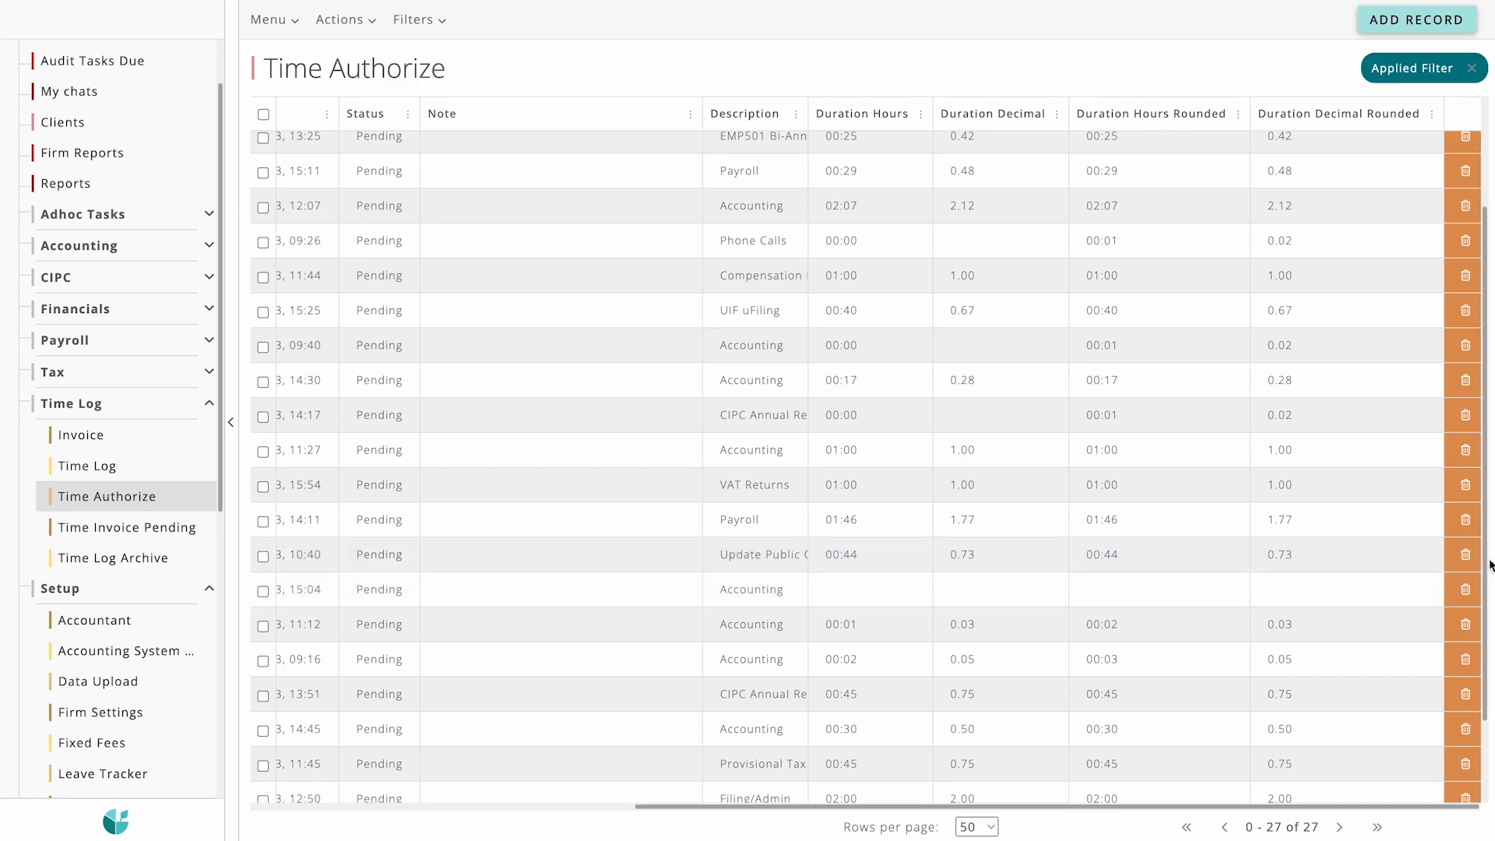
{"action": "scroll", "coordinate": [1459, 677], "scroll_direction": "down", "scroll_amount": 2}
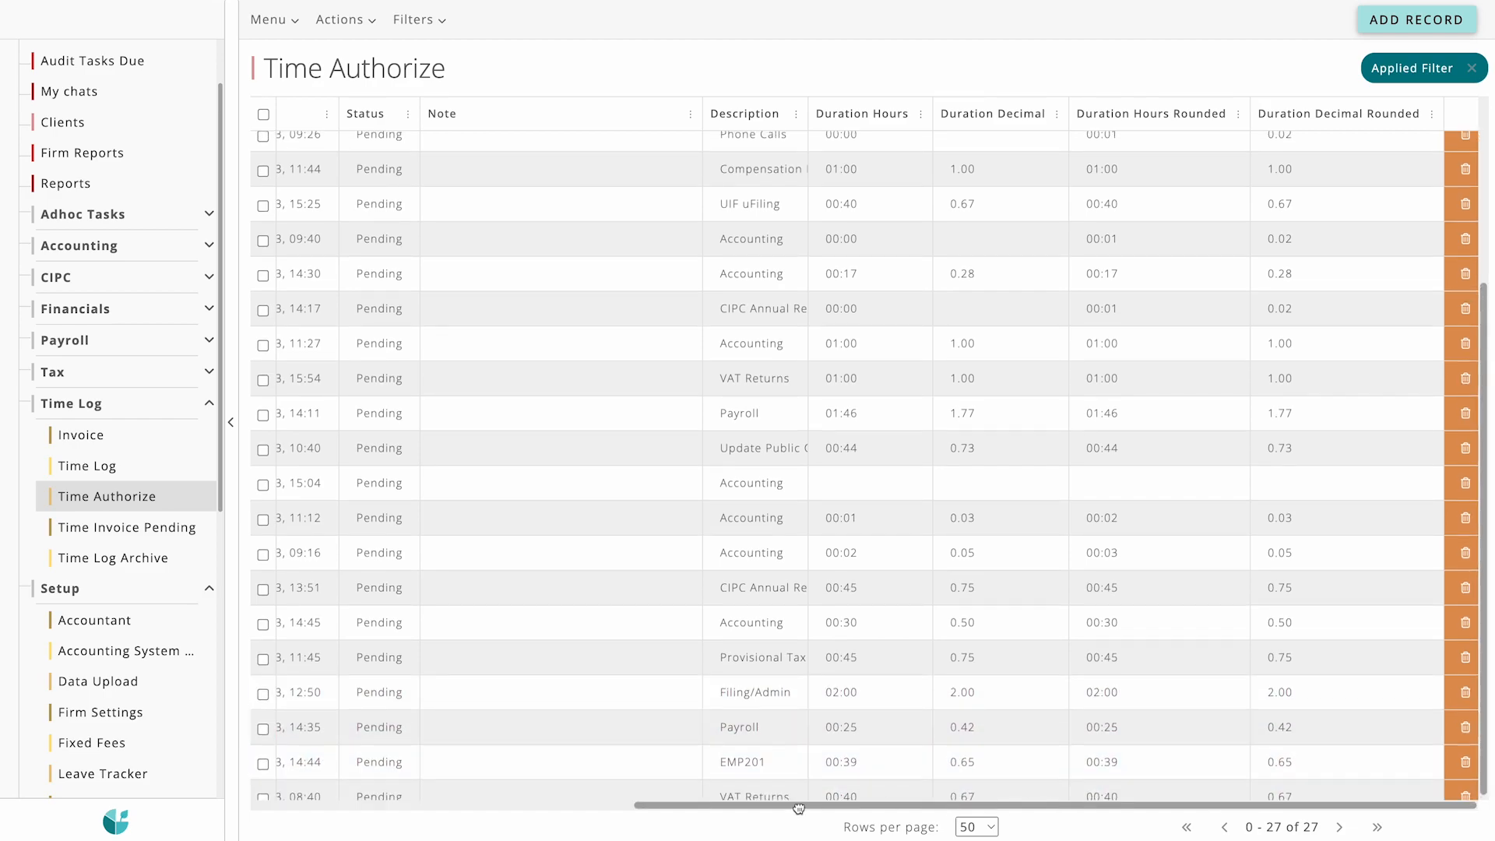
{"action": "left_click_drag", "start_coordinate": [798, 805], "coordinate": [326, 804]}
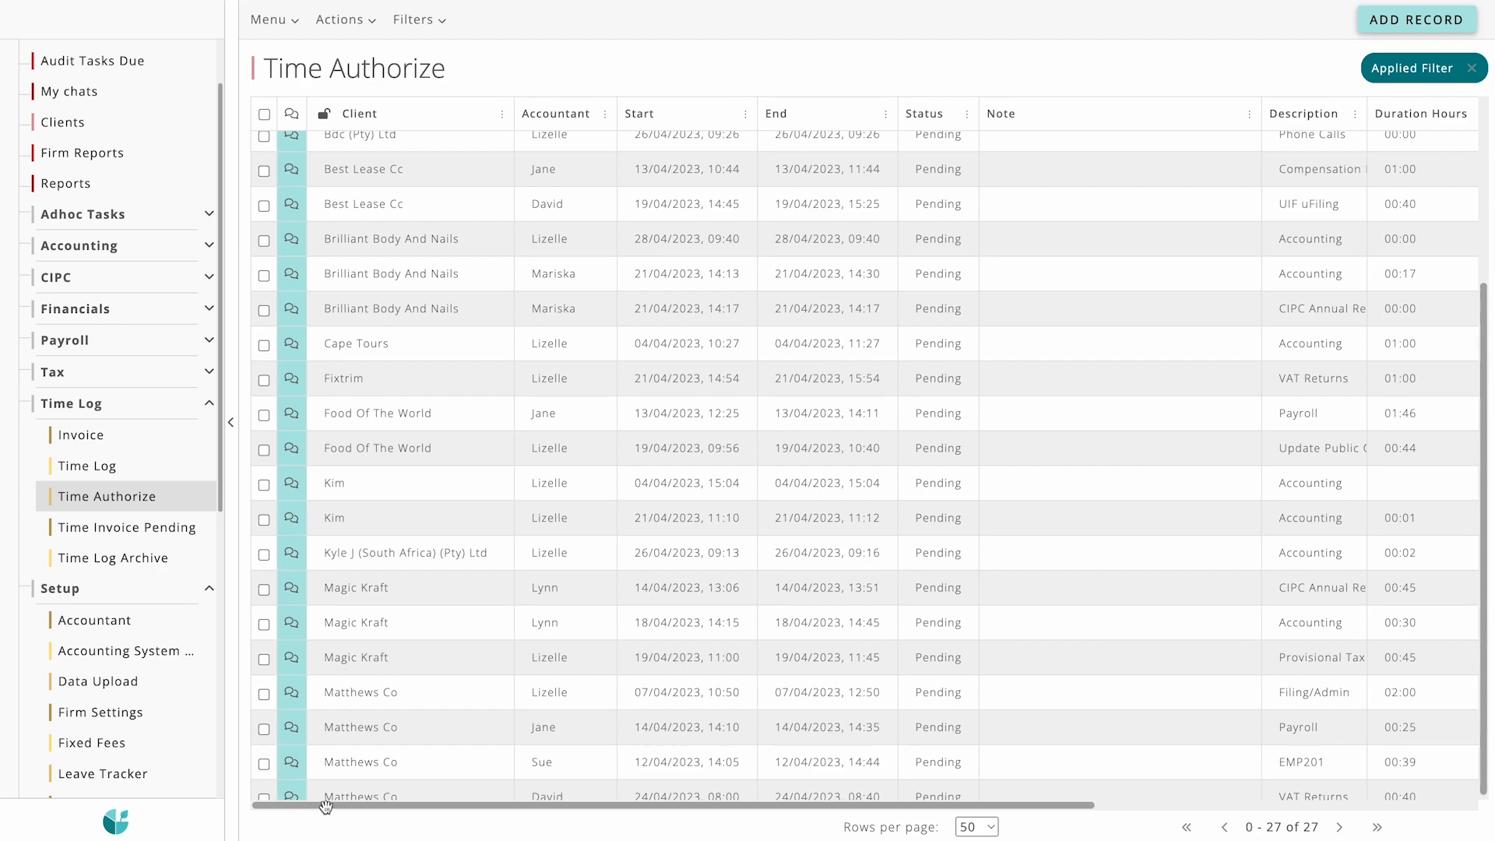
{"action": "left_click", "coordinate": [266, 115]}
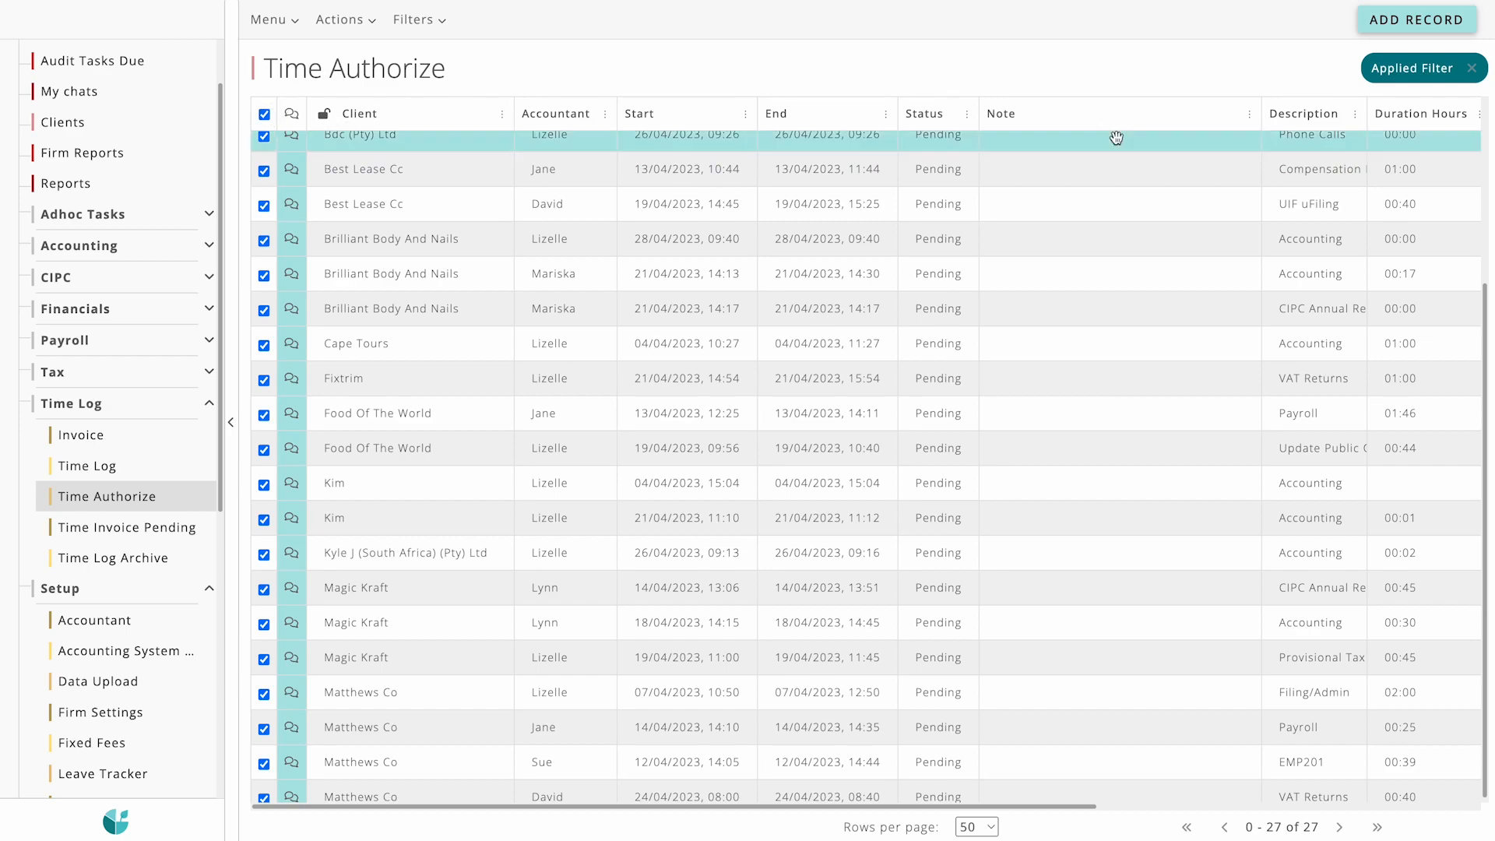
{"action": "left_click", "coordinate": [1355, 114]}
{"action": "left_click", "coordinate": [340, 29]}
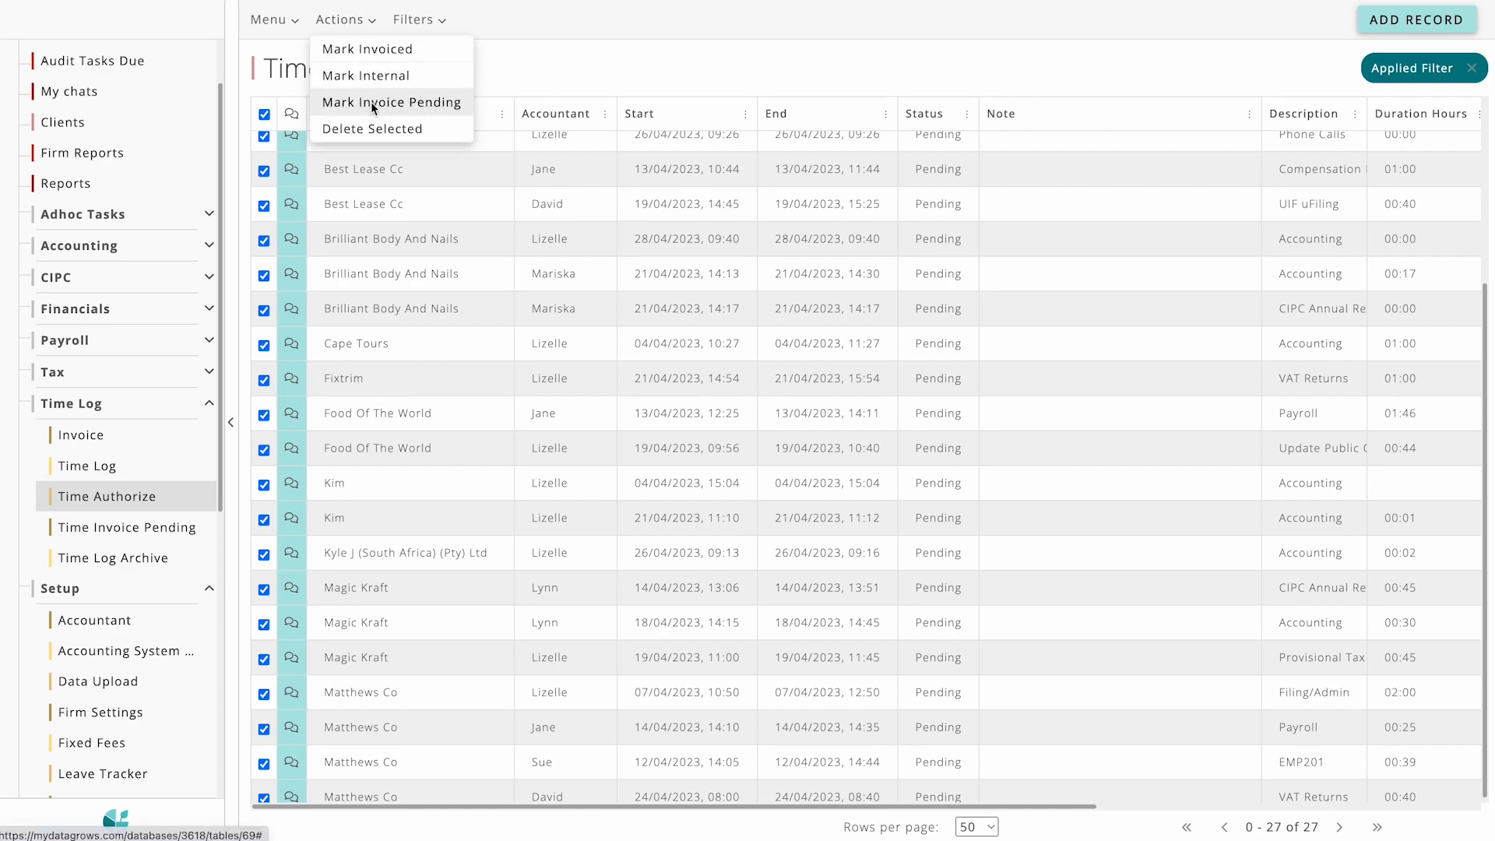
{"action": "left_click", "coordinate": [418, 111]}
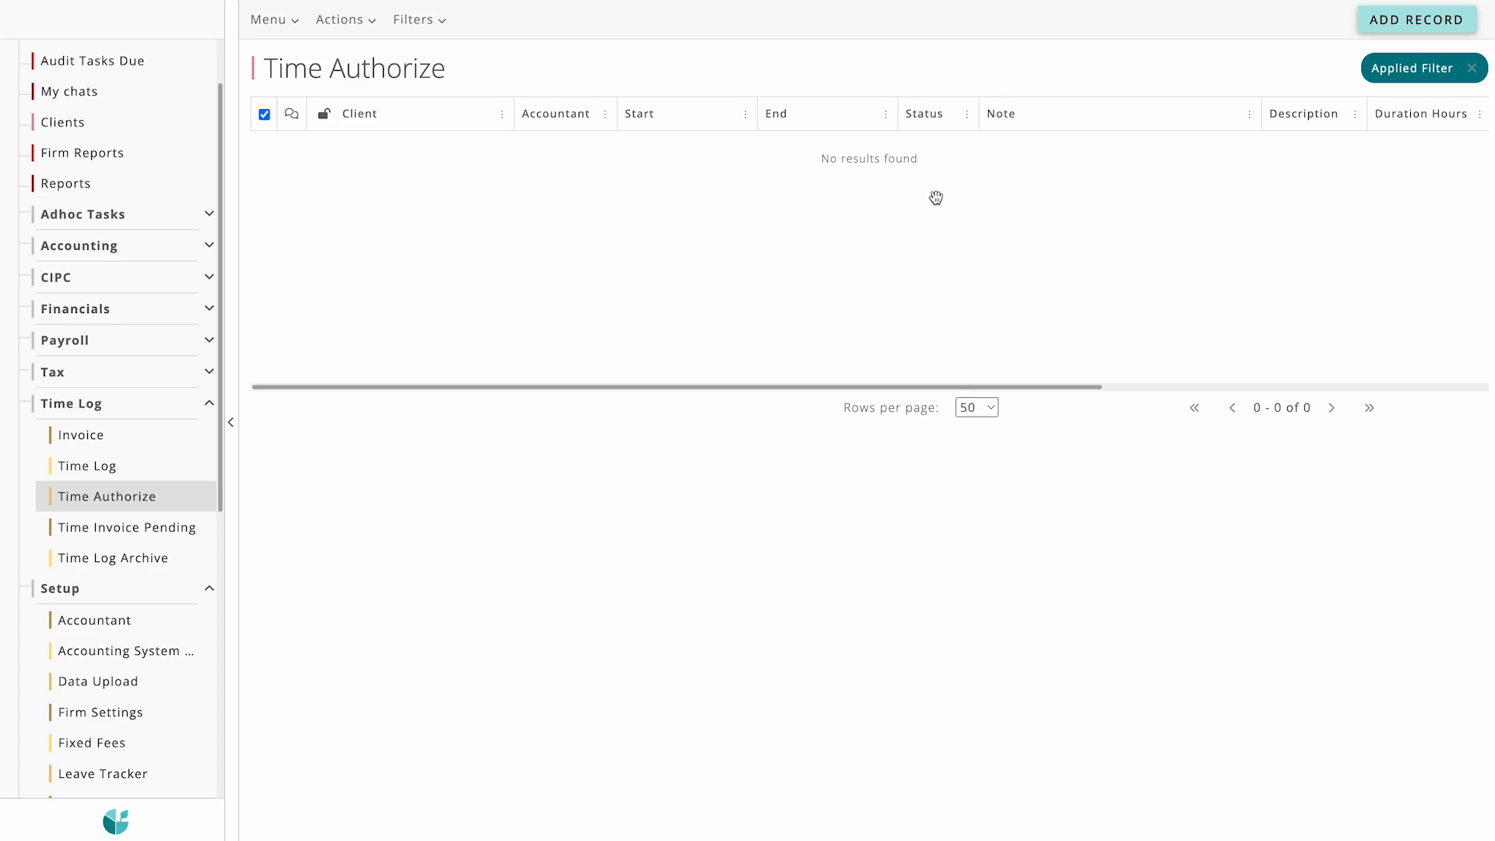
Step: Open the Time Invoice Pending table and look through its entries
{"action": "left_click", "coordinate": [134, 528]}
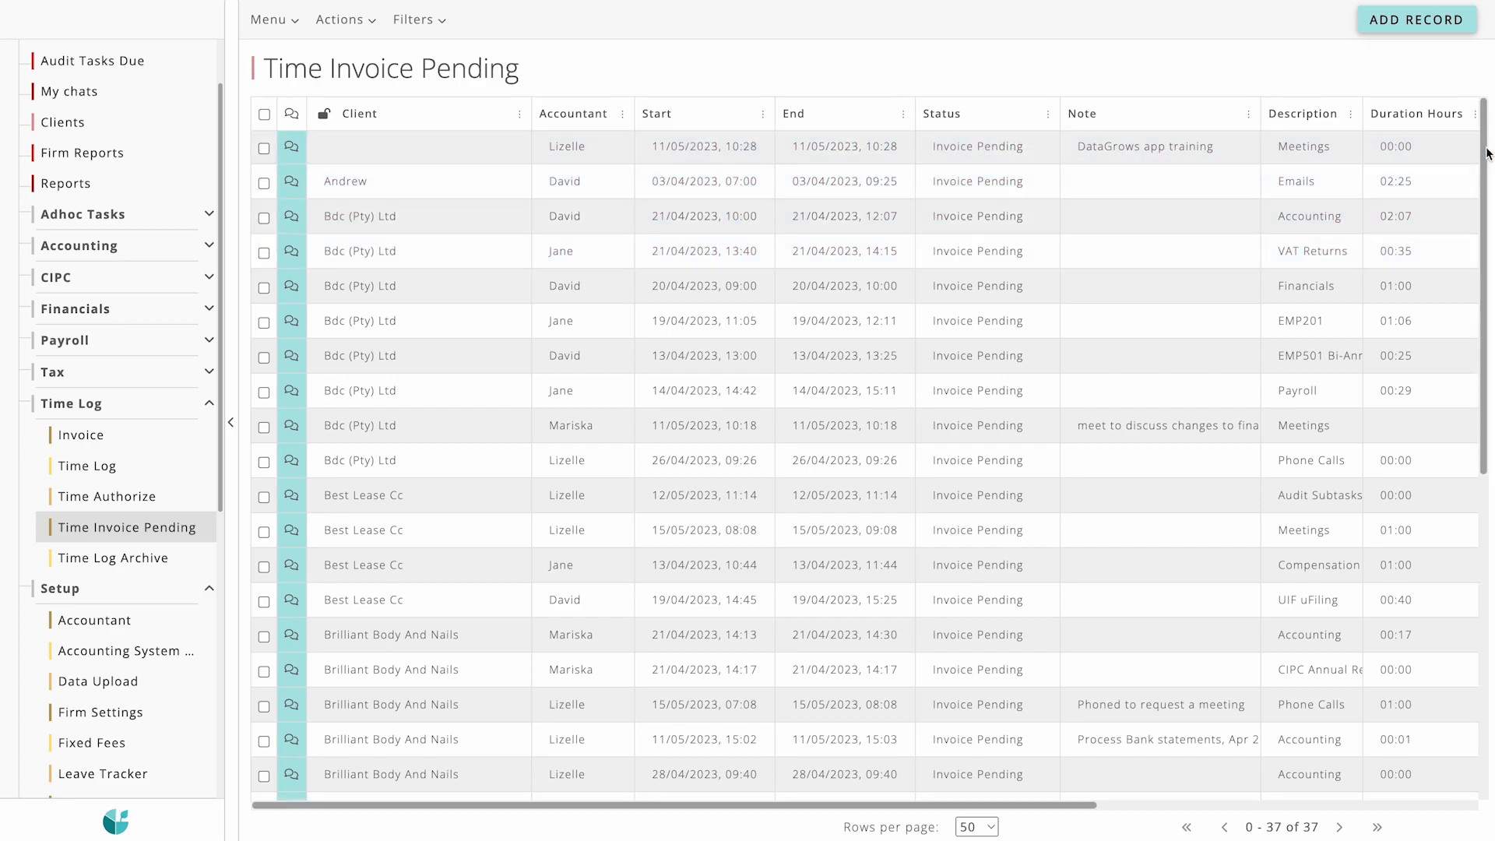
{"action": "scroll", "coordinate": [1479, 156], "scroll_direction": "down", "scroll_amount": 3}
{"action": "scroll", "coordinate": [864, 467], "scroll_direction": "down", "scroll_amount": 5}
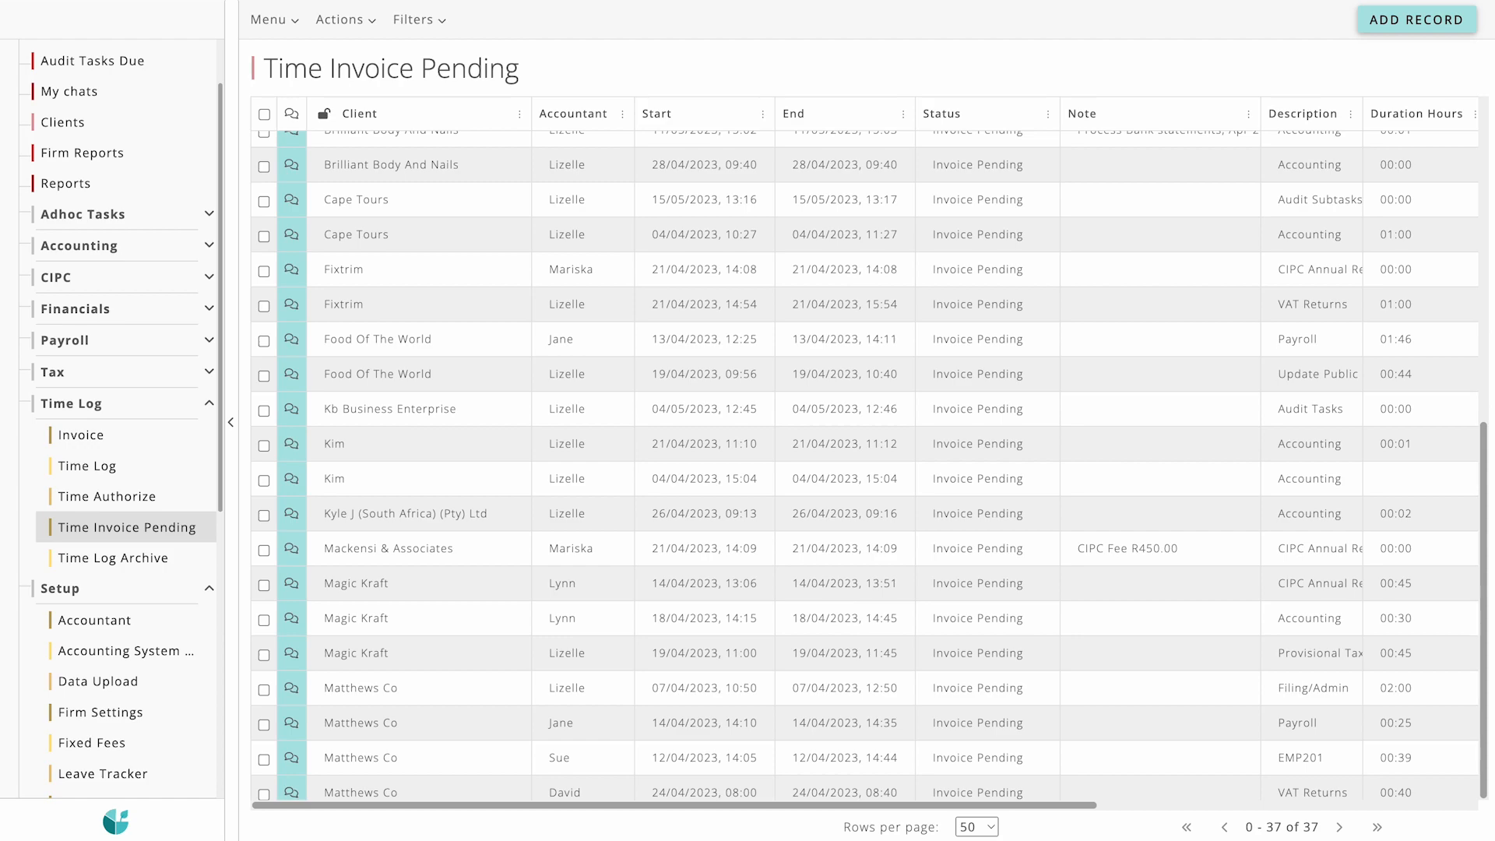
{"action": "scroll", "coordinate": [826, 197], "scroll_direction": "up", "scroll_amount": 10}
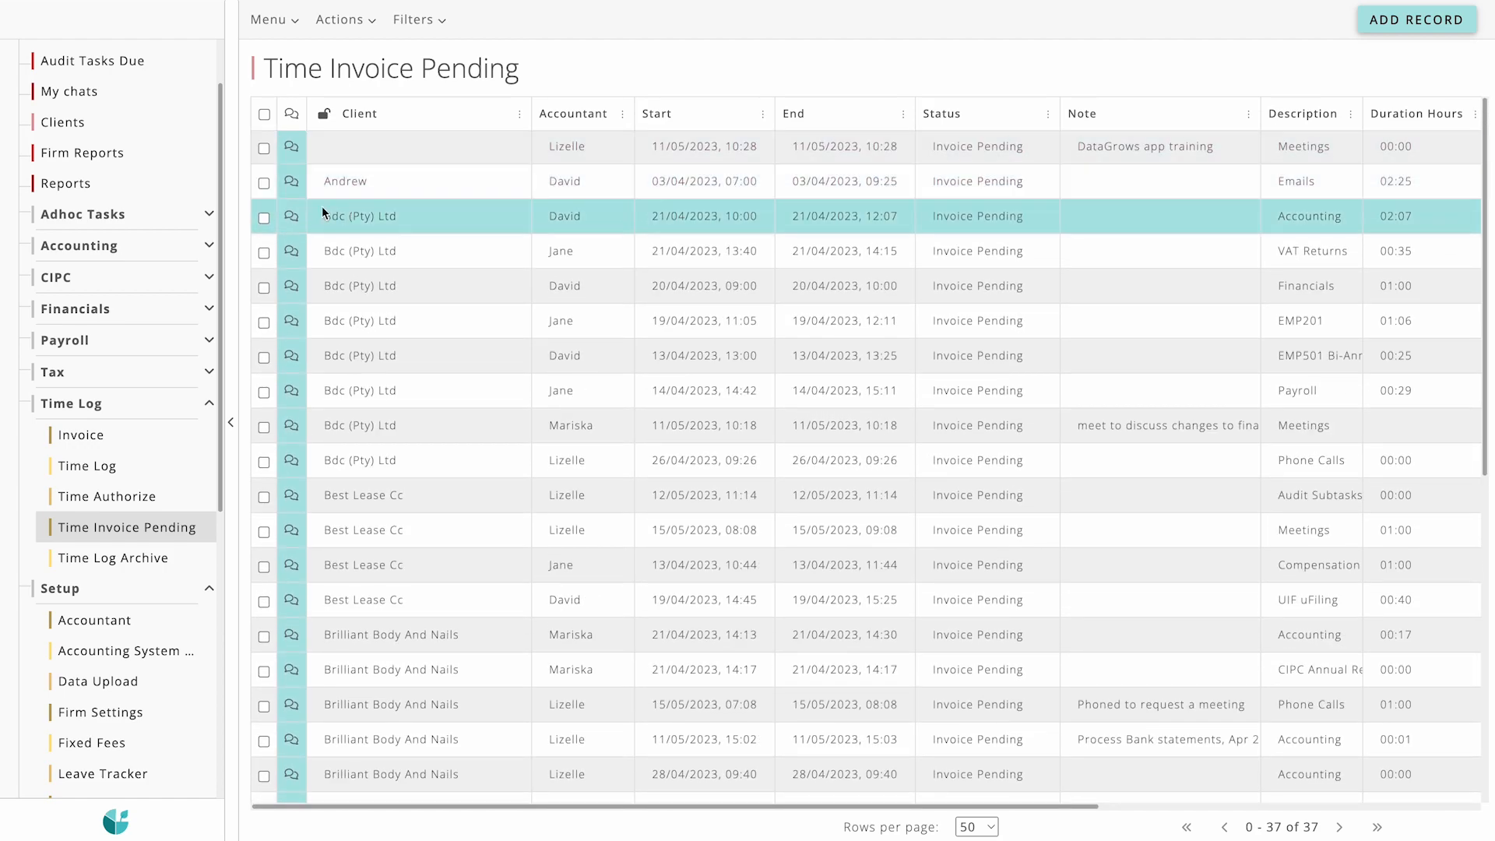
Step: Open the Billing report from the Firm Reports list
{"action": "left_click", "coordinate": [127, 153]}
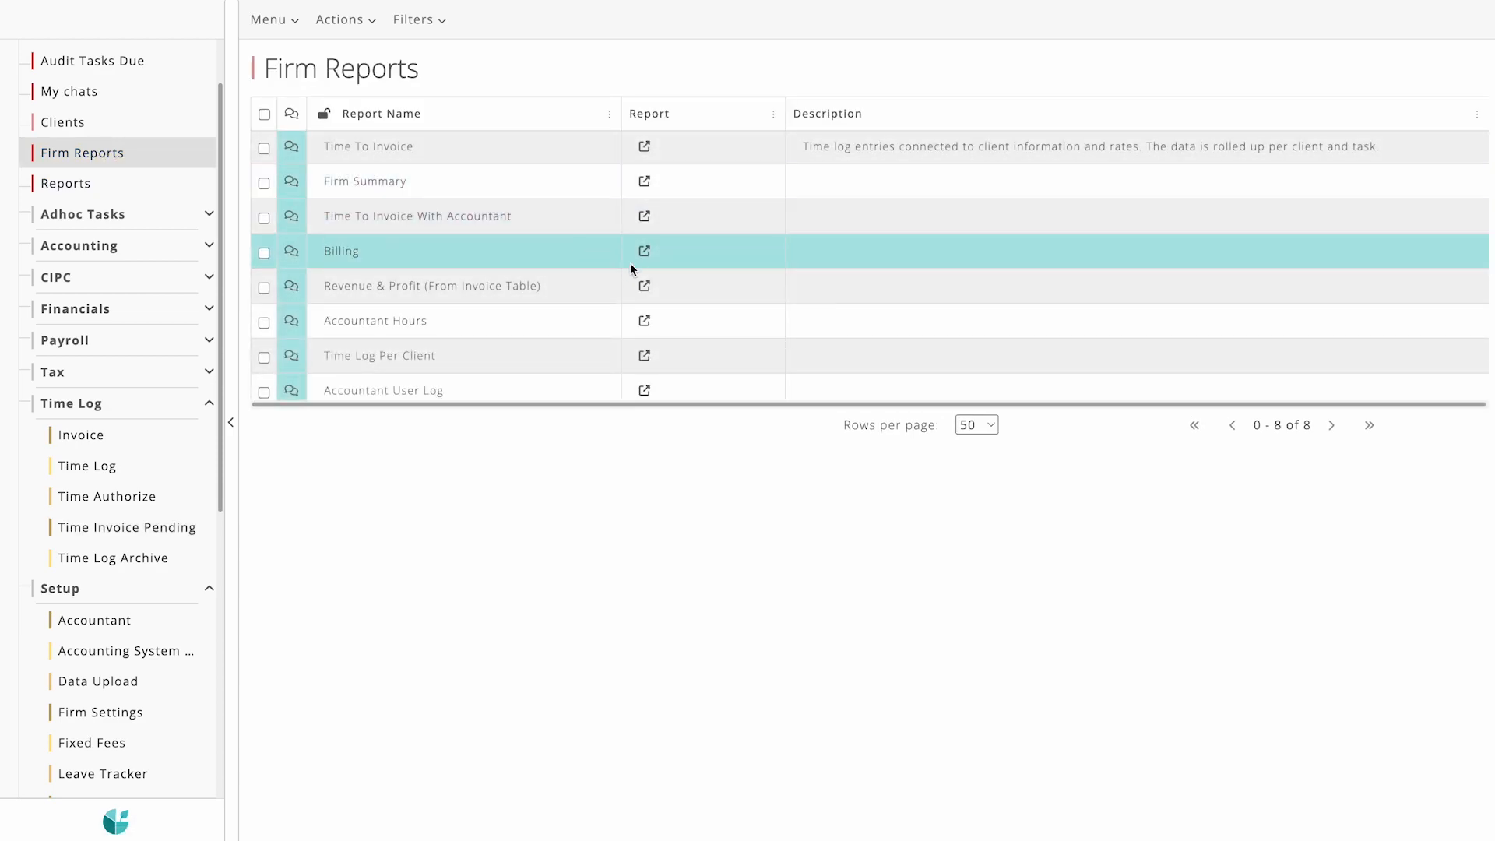
{"action": "left_click", "coordinate": [642, 251]}
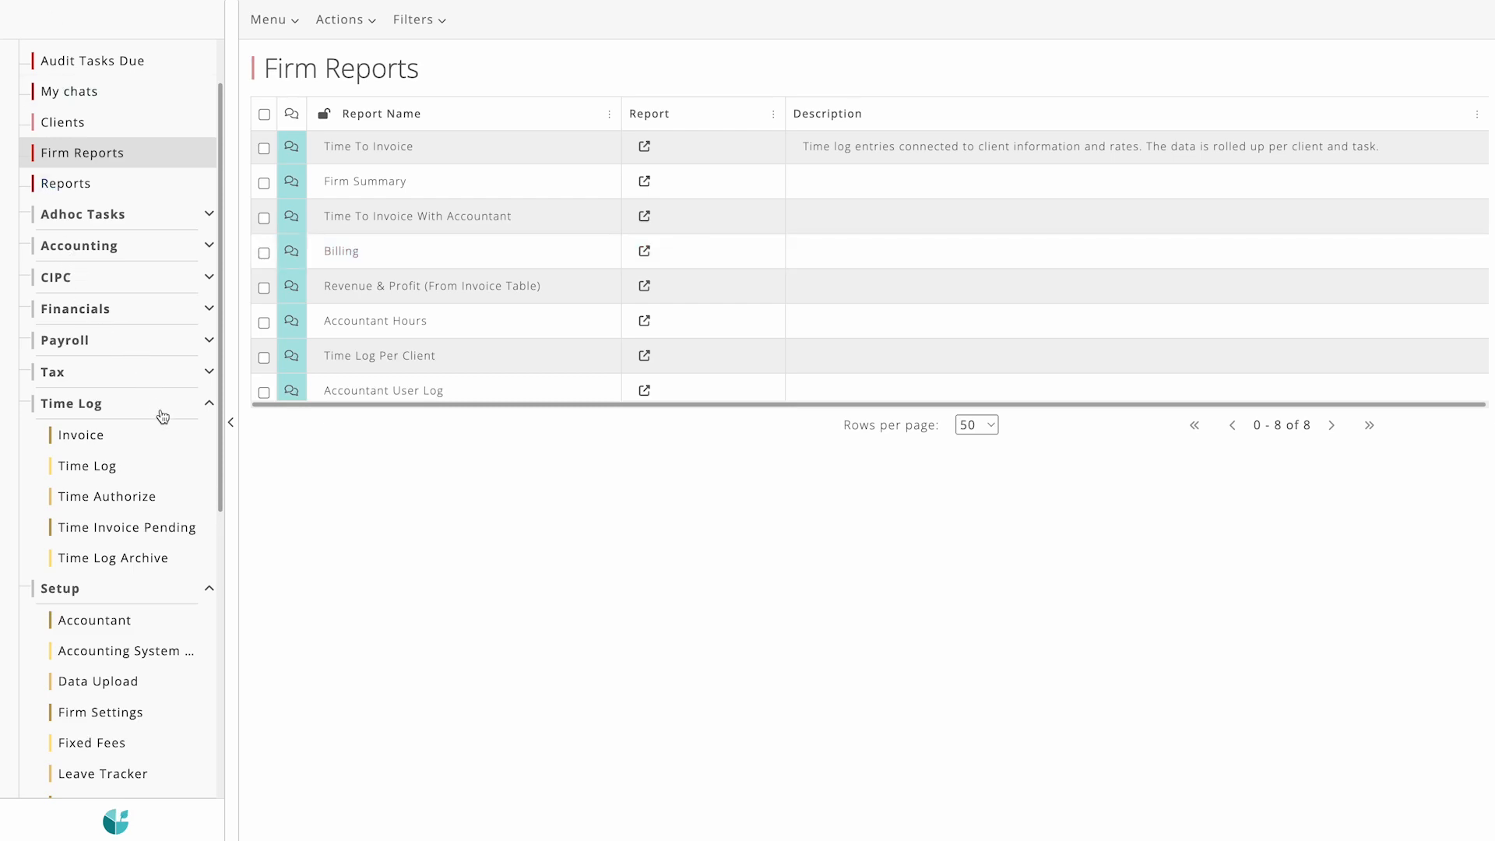
Step: In Time Invoice Pending, mark the Bdc (Pty) Ltd entries for Financials, EMP201 and EMP501 as Time Authorize
{"action": "left_click", "coordinate": [154, 528]}
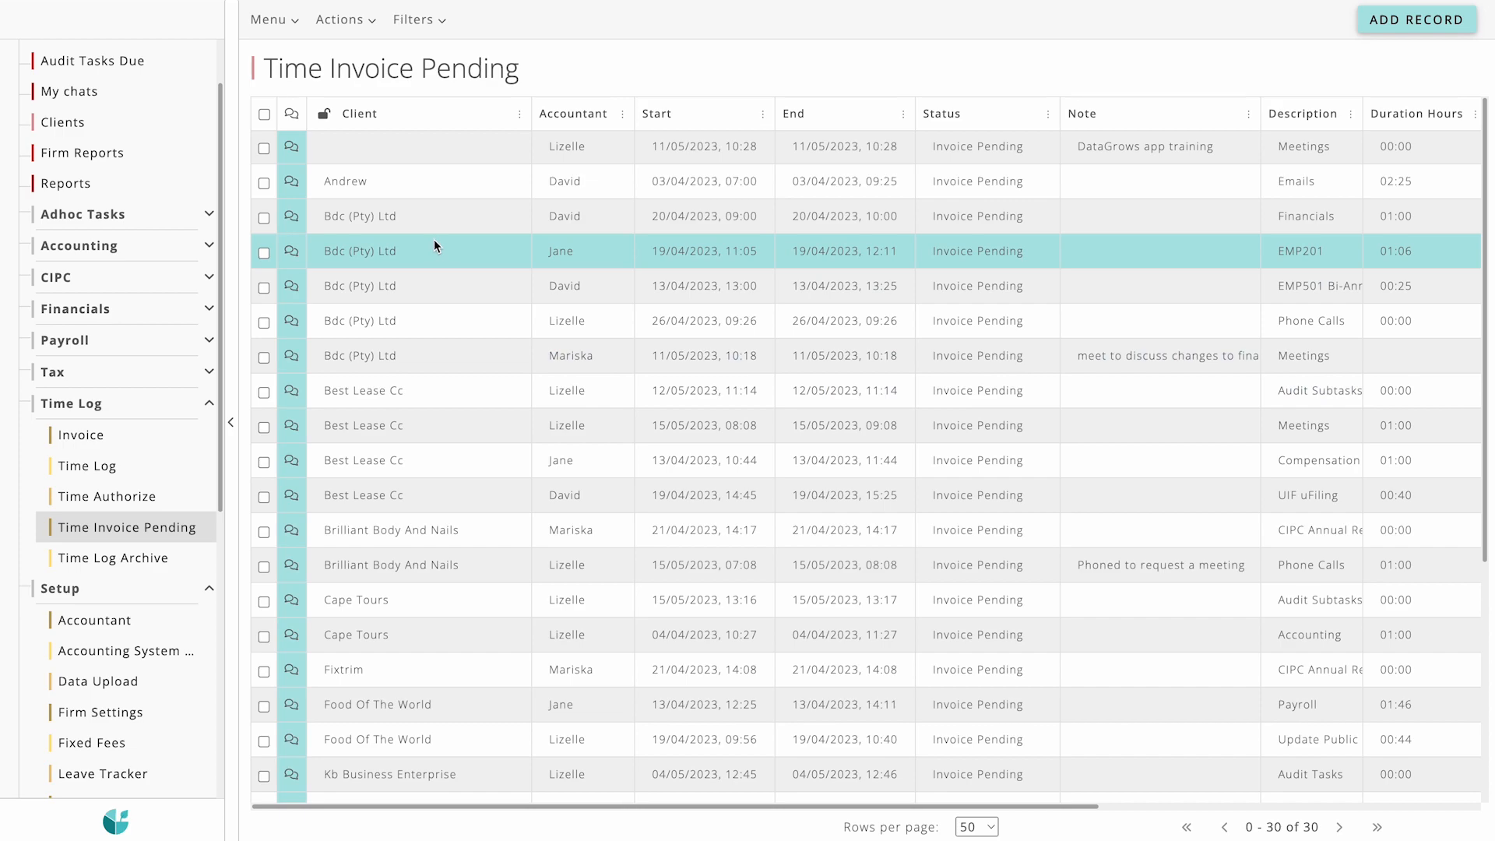
{"action": "left_click", "coordinate": [264, 116]}
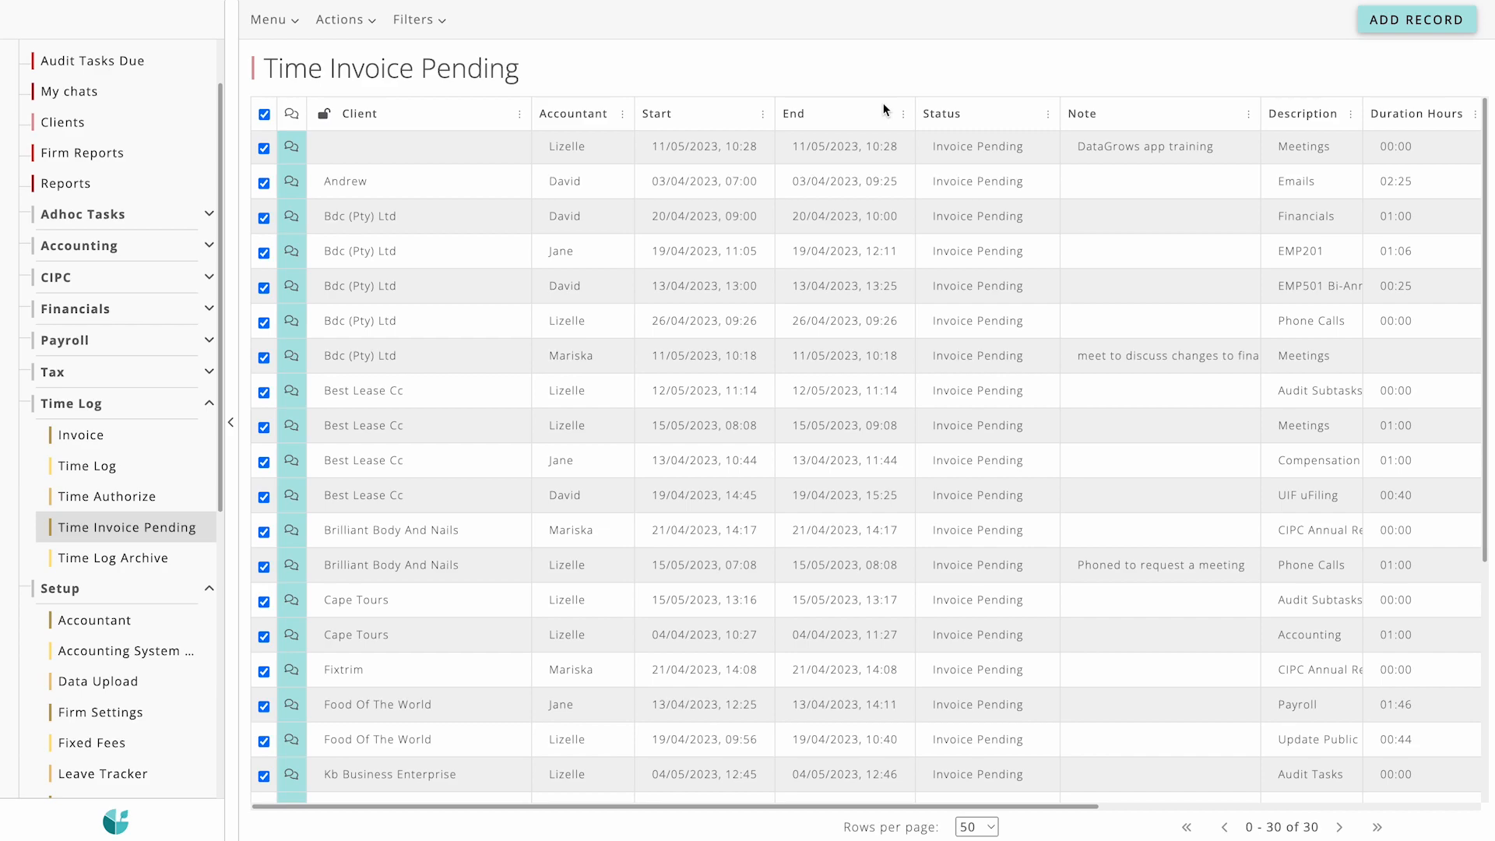
{"action": "left_click", "coordinate": [265, 116]}
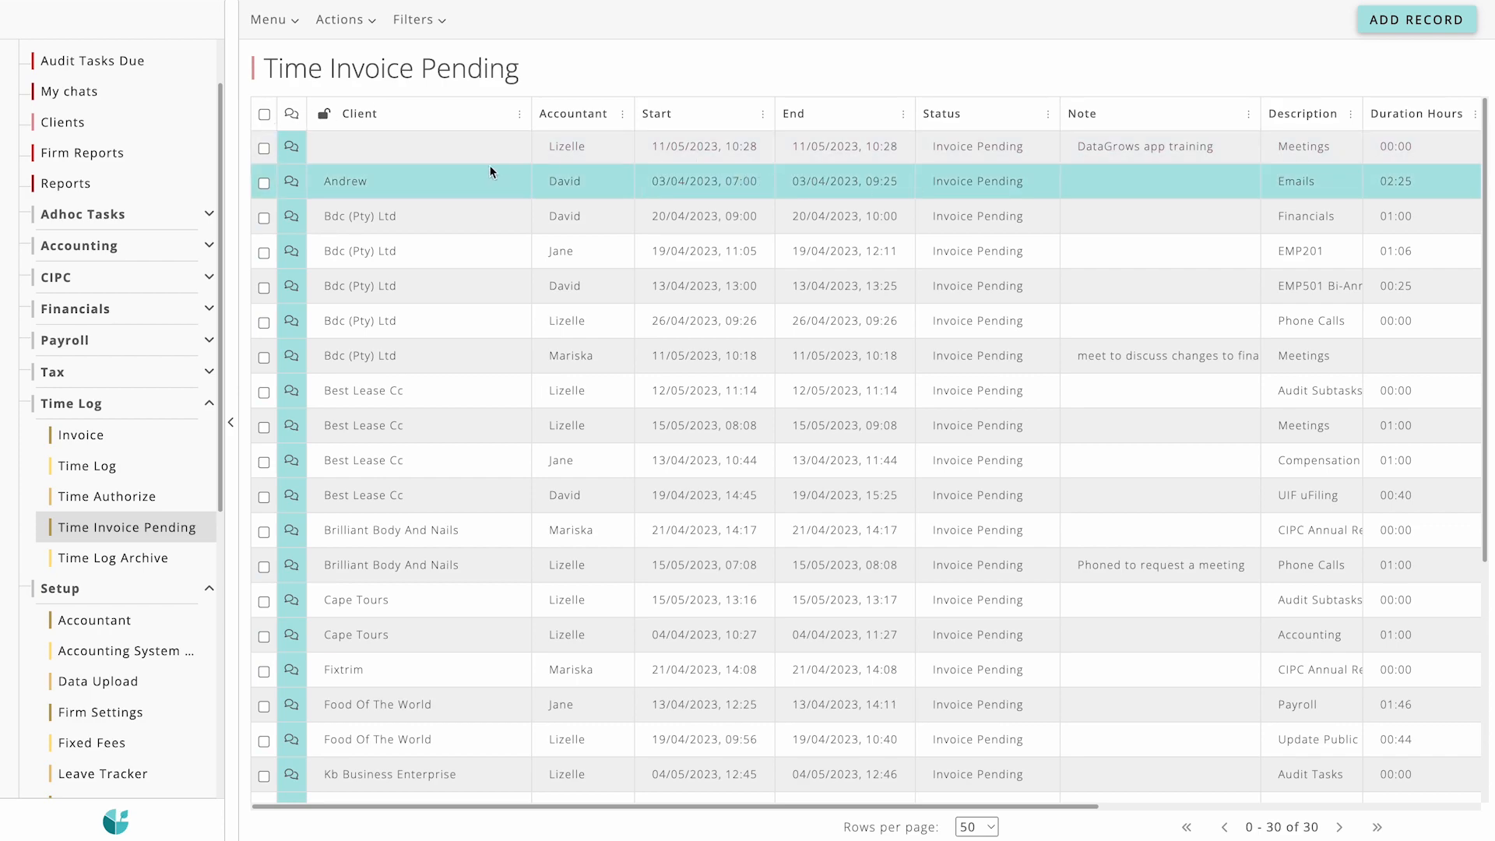
{"action": "left_click", "coordinate": [264, 219]}
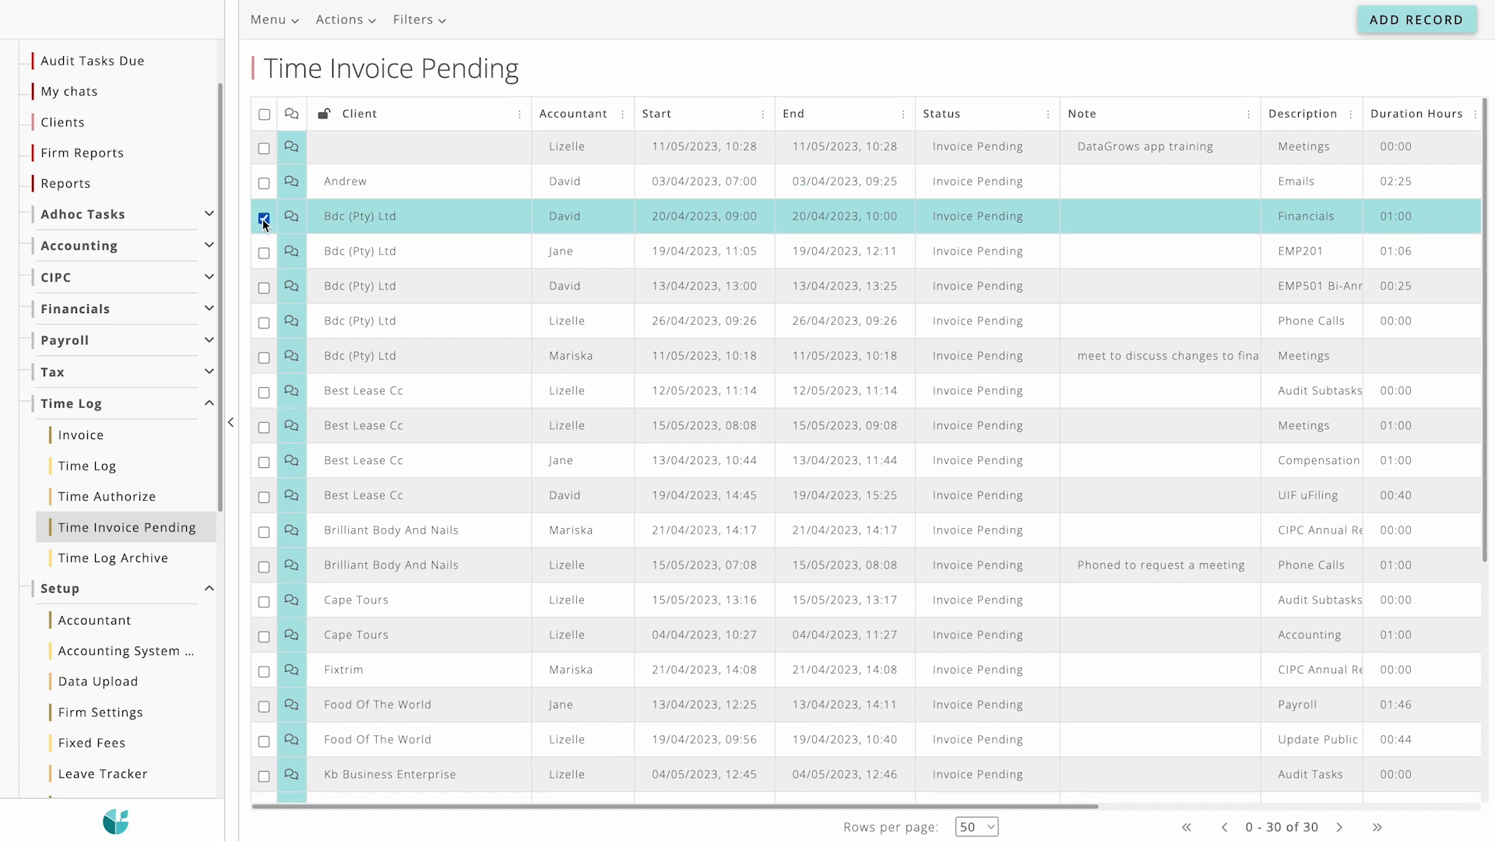
{"action": "left_click", "coordinate": [263, 253]}
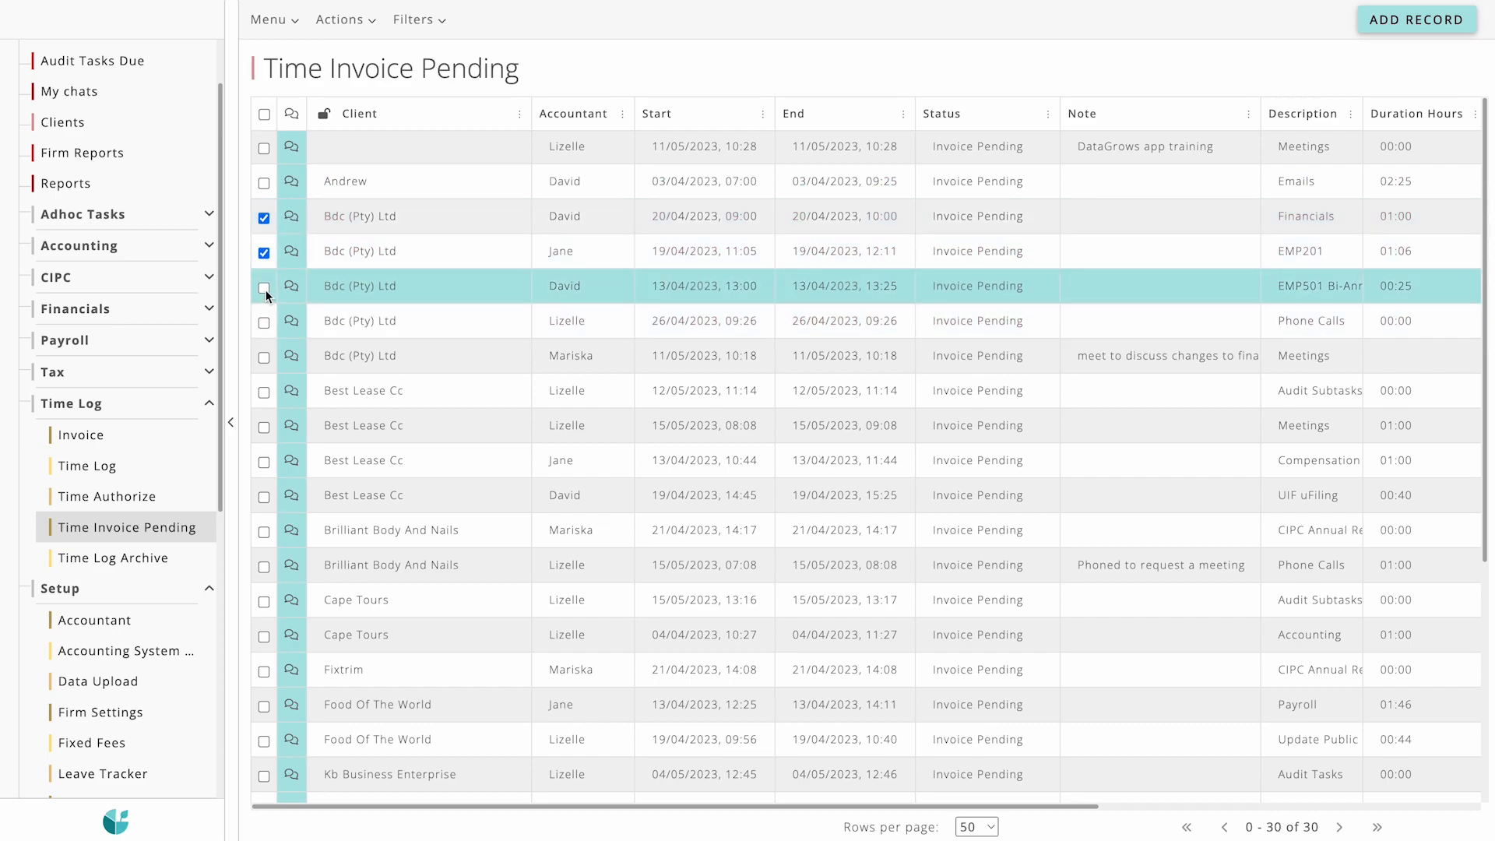
{"action": "left_click", "coordinate": [341, 23]}
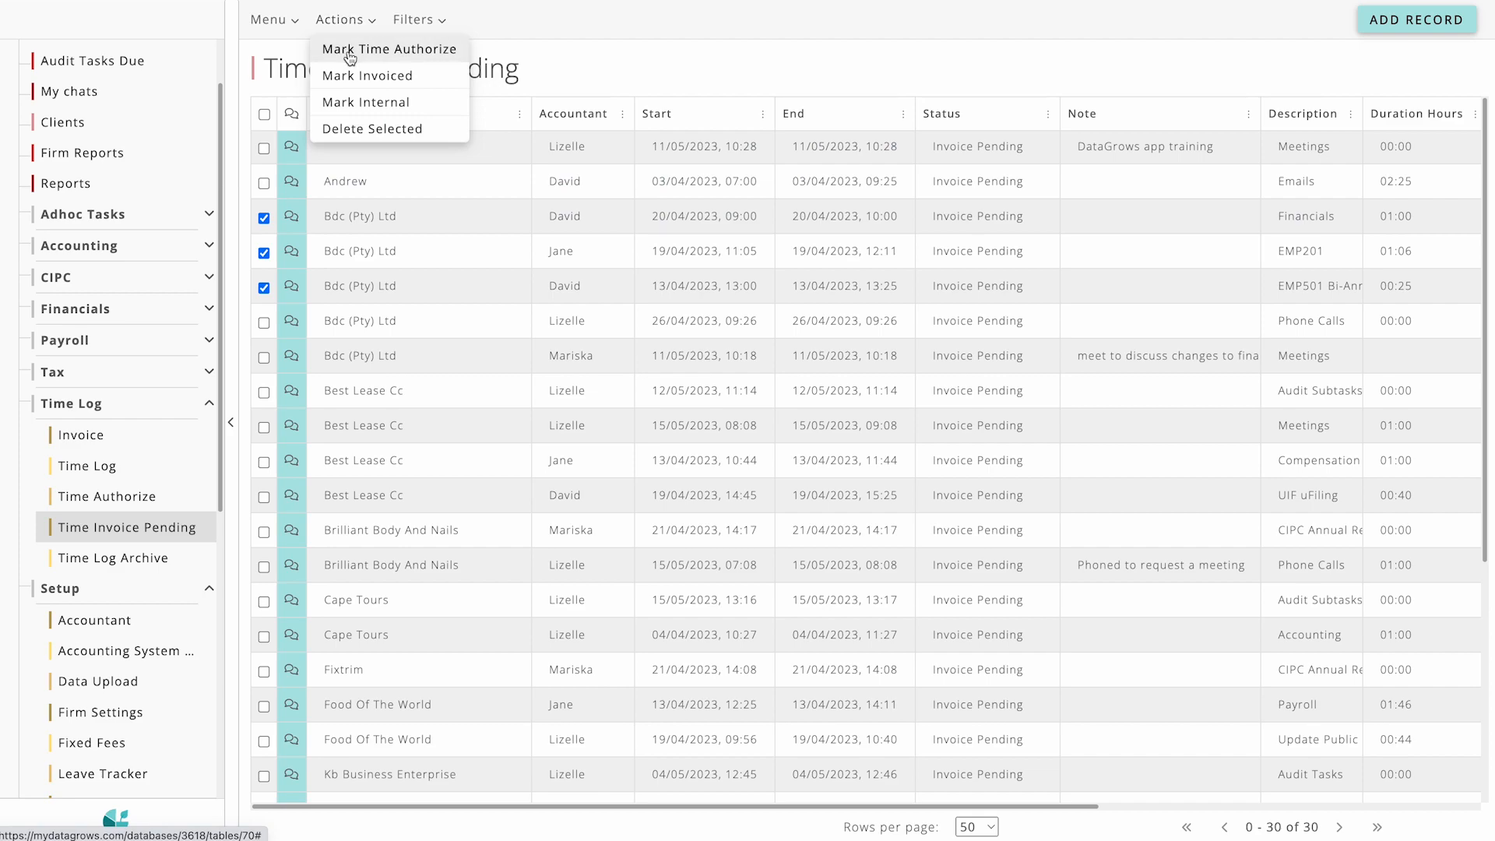
{"action": "left_click", "coordinate": [389, 56]}
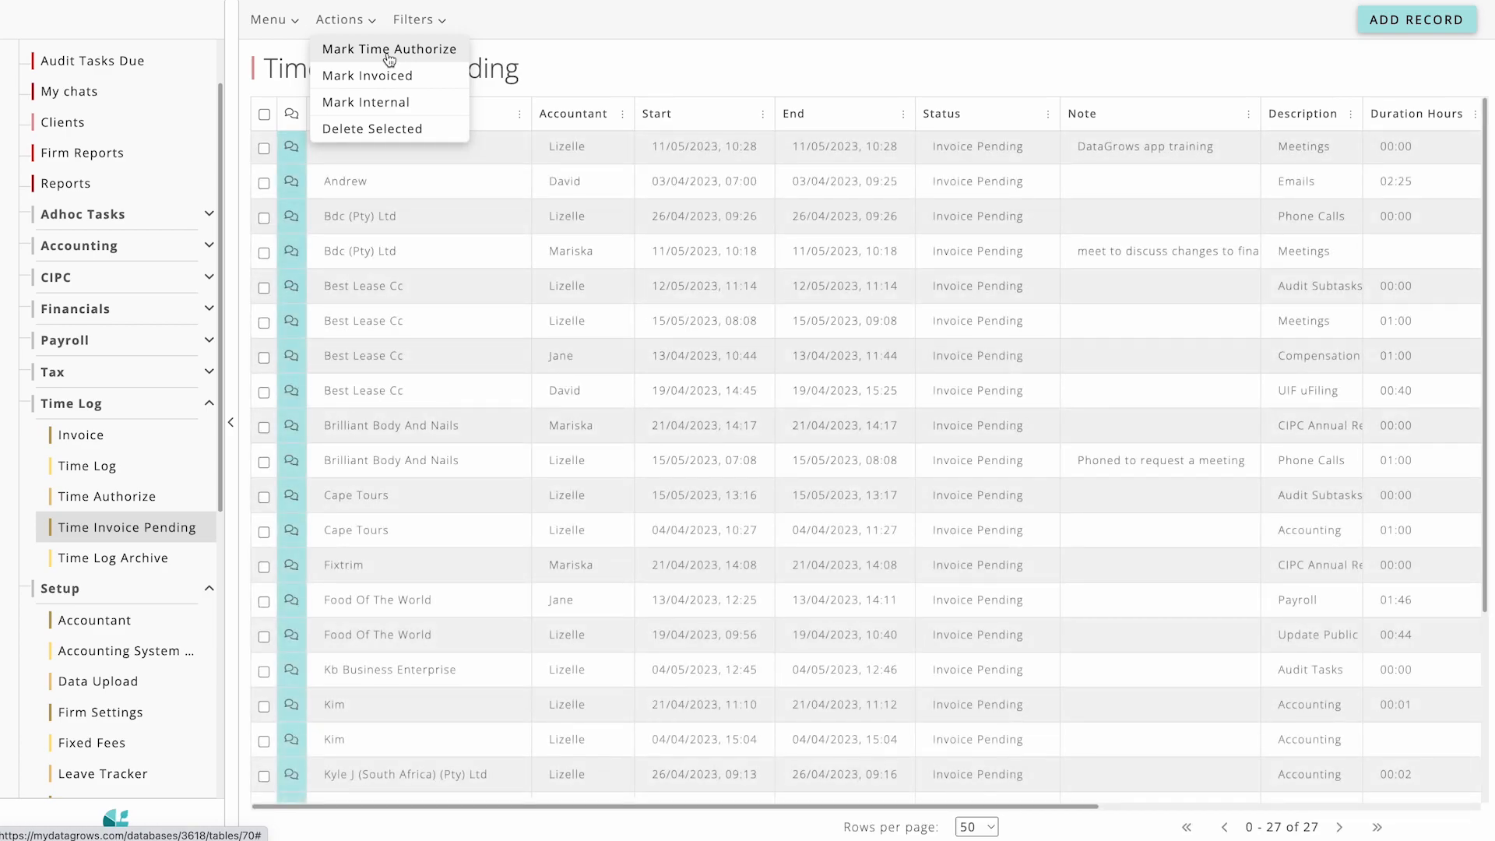
{"action": "left_click", "coordinate": [263, 115]}
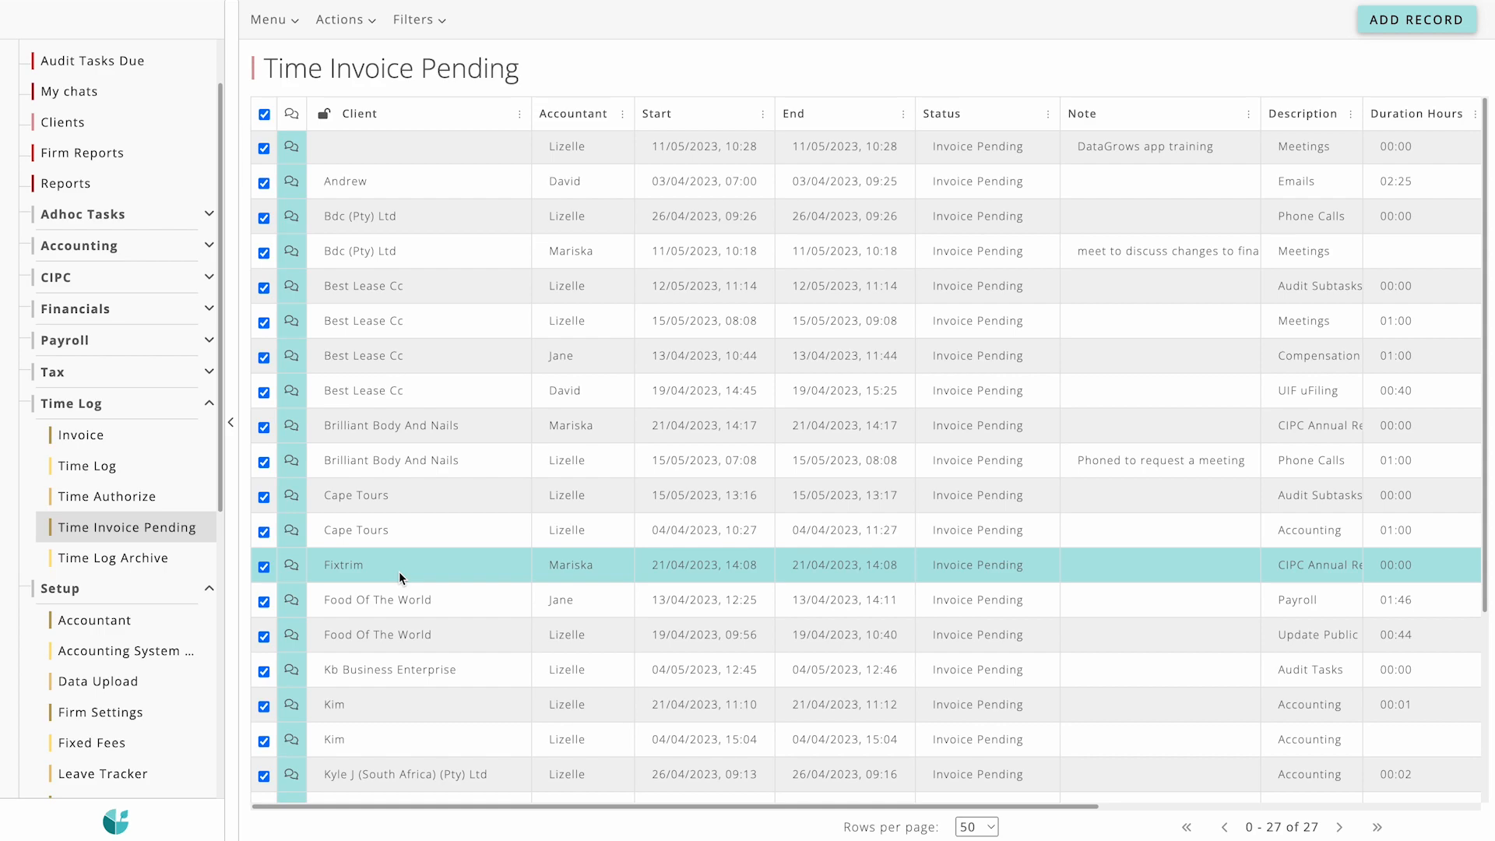
{"action": "left_click", "coordinate": [342, 20]}
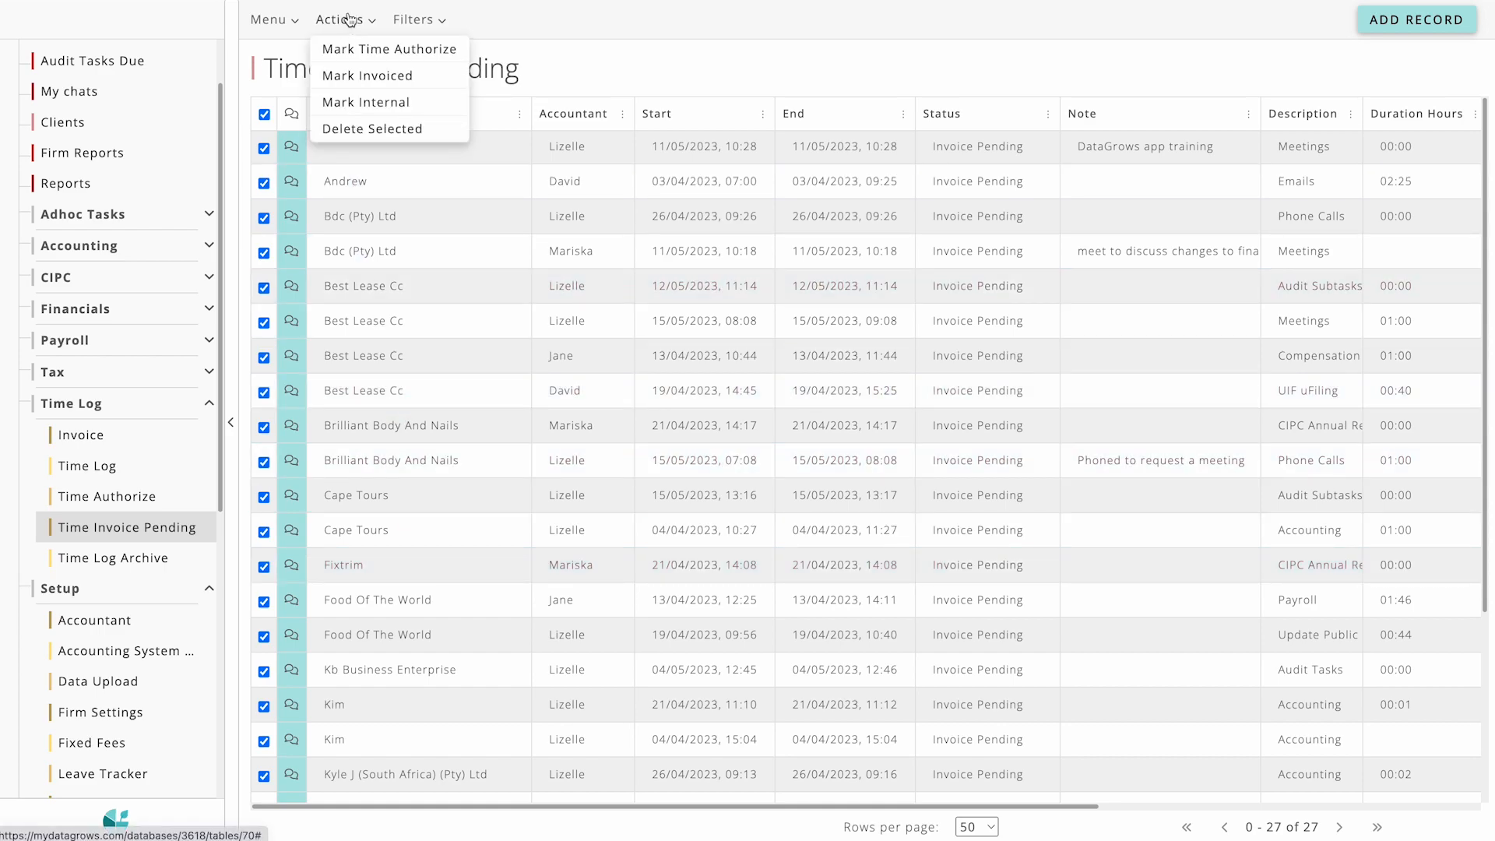
{"action": "left_click", "coordinate": [439, 104]}
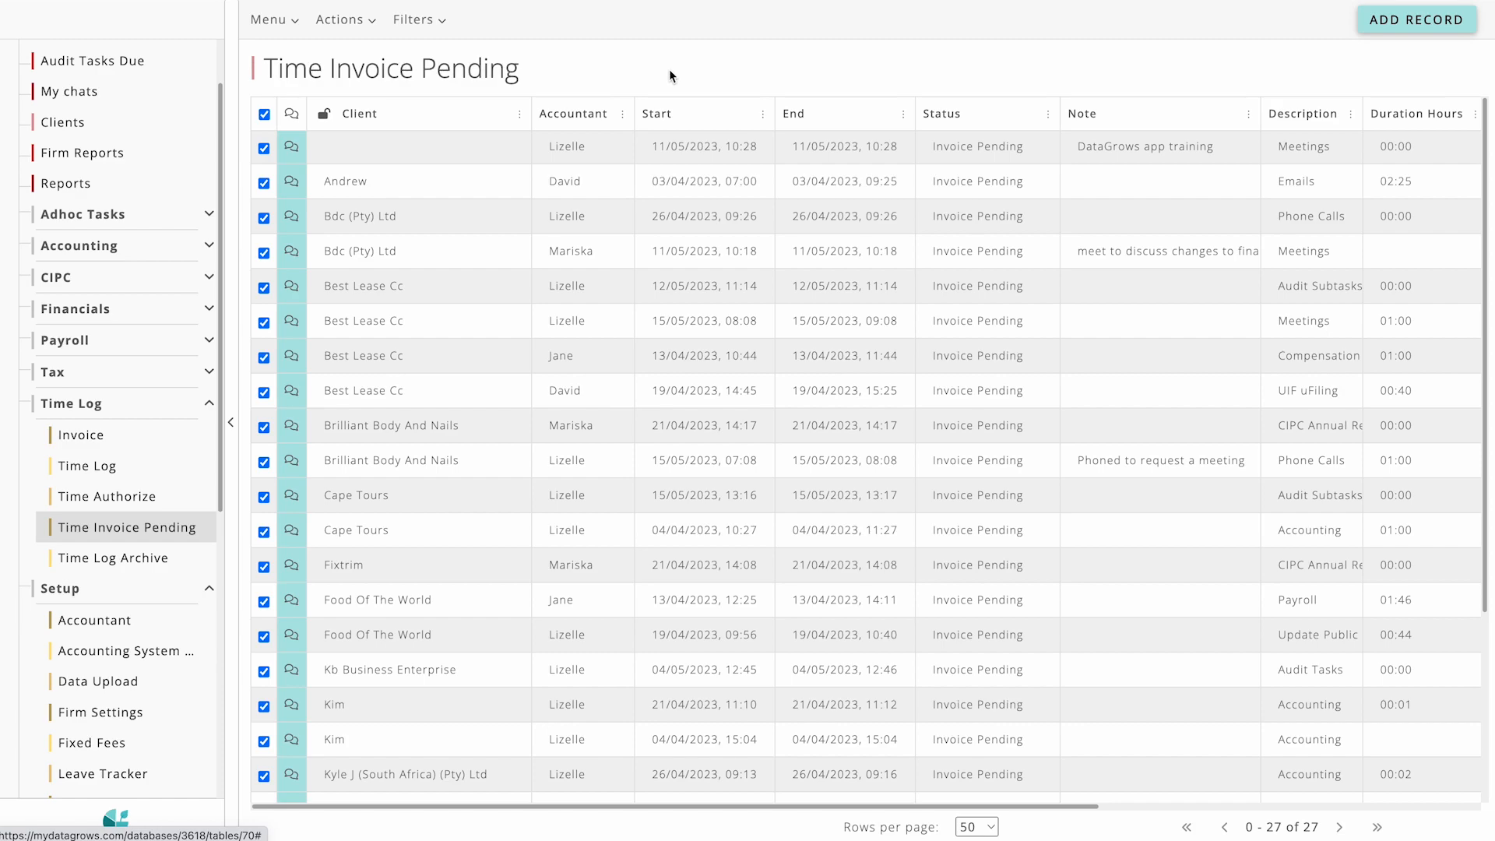
{"action": "left_click", "coordinate": [264, 115]}
Step: Mark the pending Meetings entry with the note "DataGrows app training" as Internal
{"action": "left_click", "coordinate": [264, 148]}
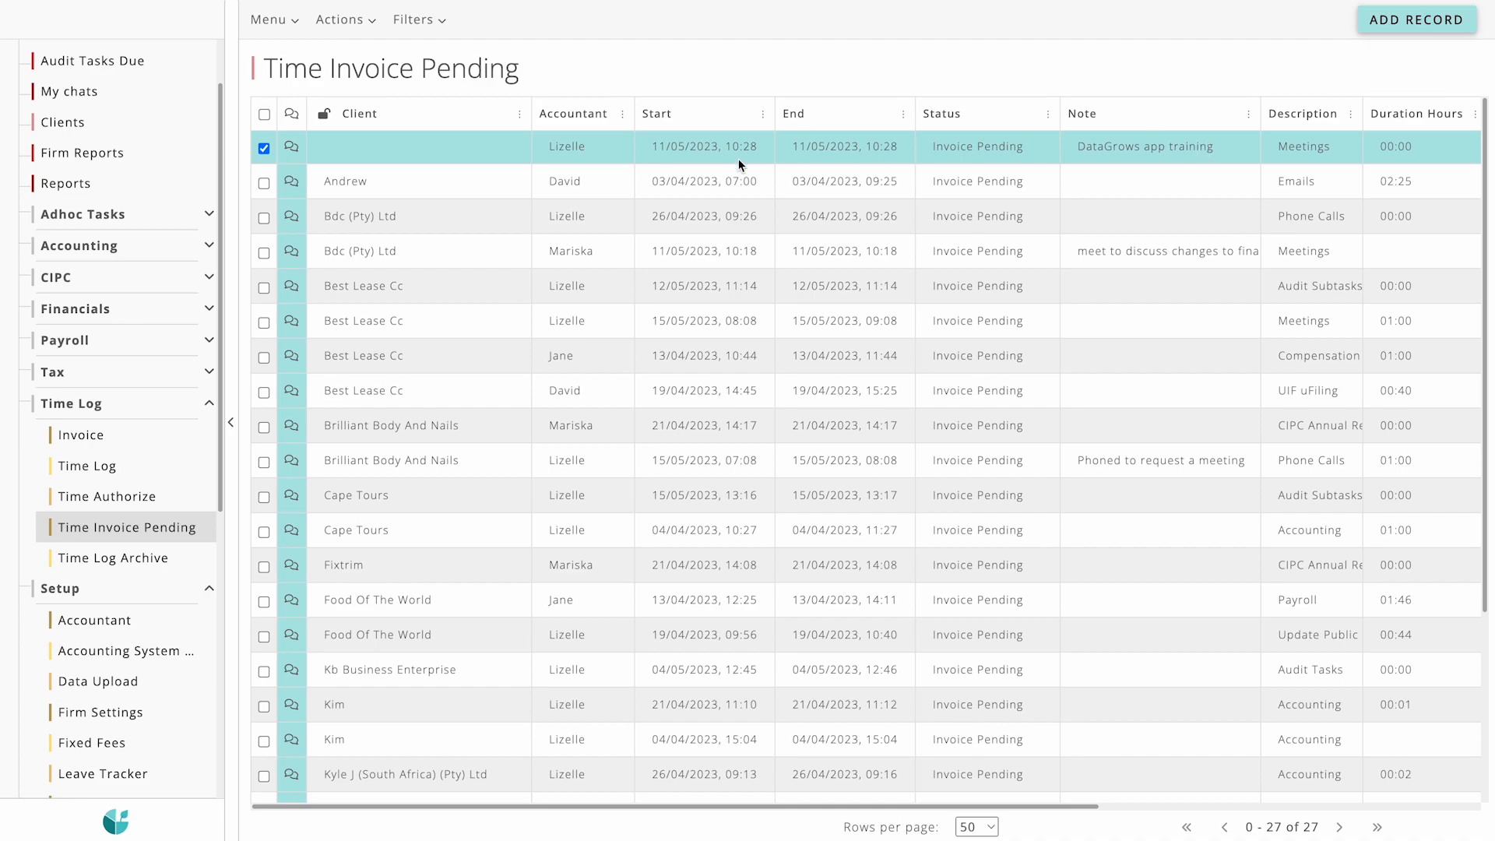
{"action": "left_click", "coordinate": [341, 19]}
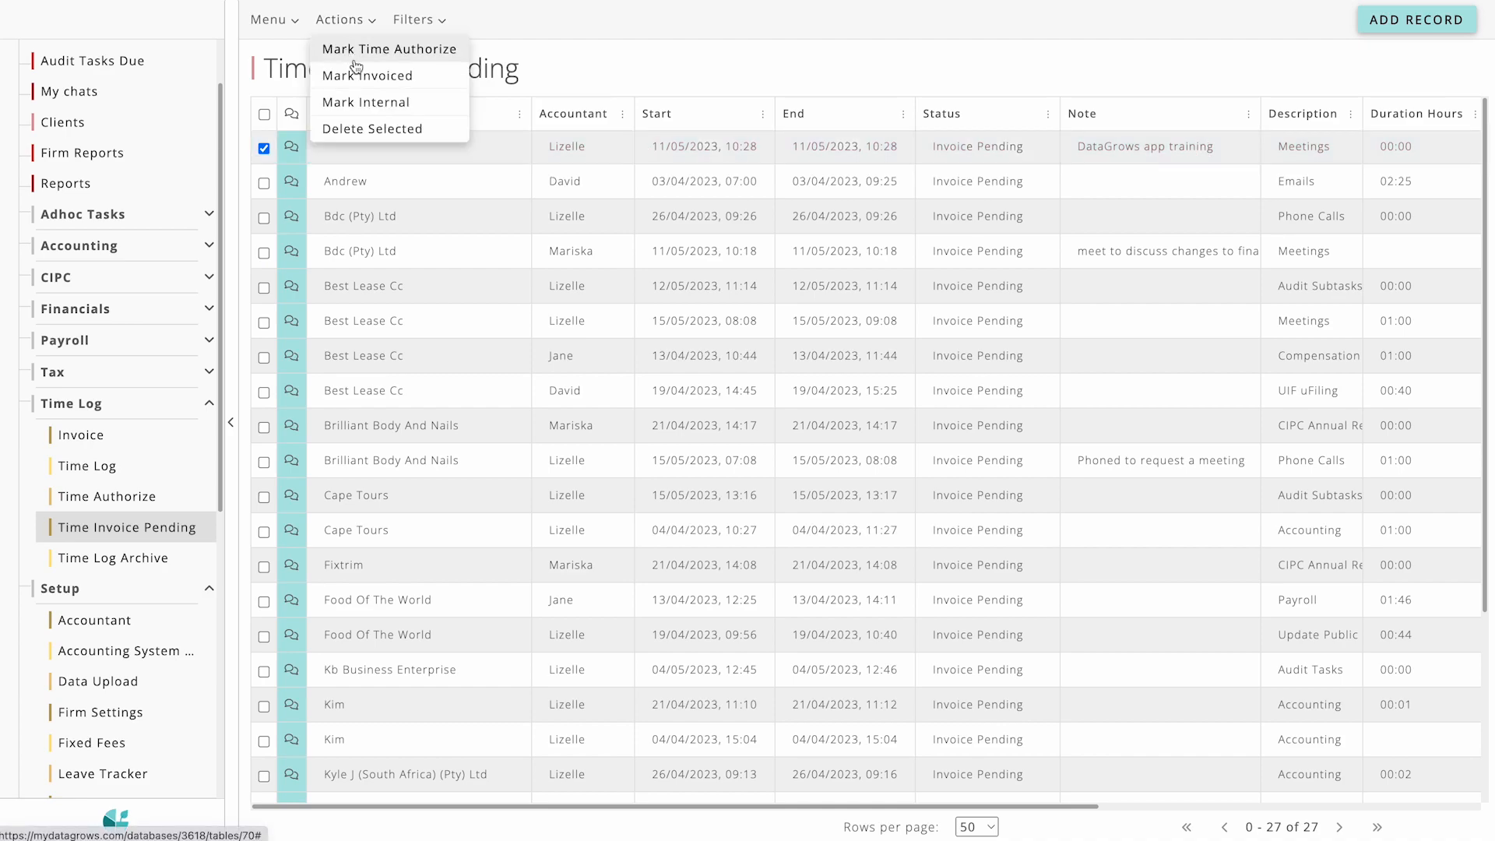
{"action": "left_click", "coordinate": [390, 102]}
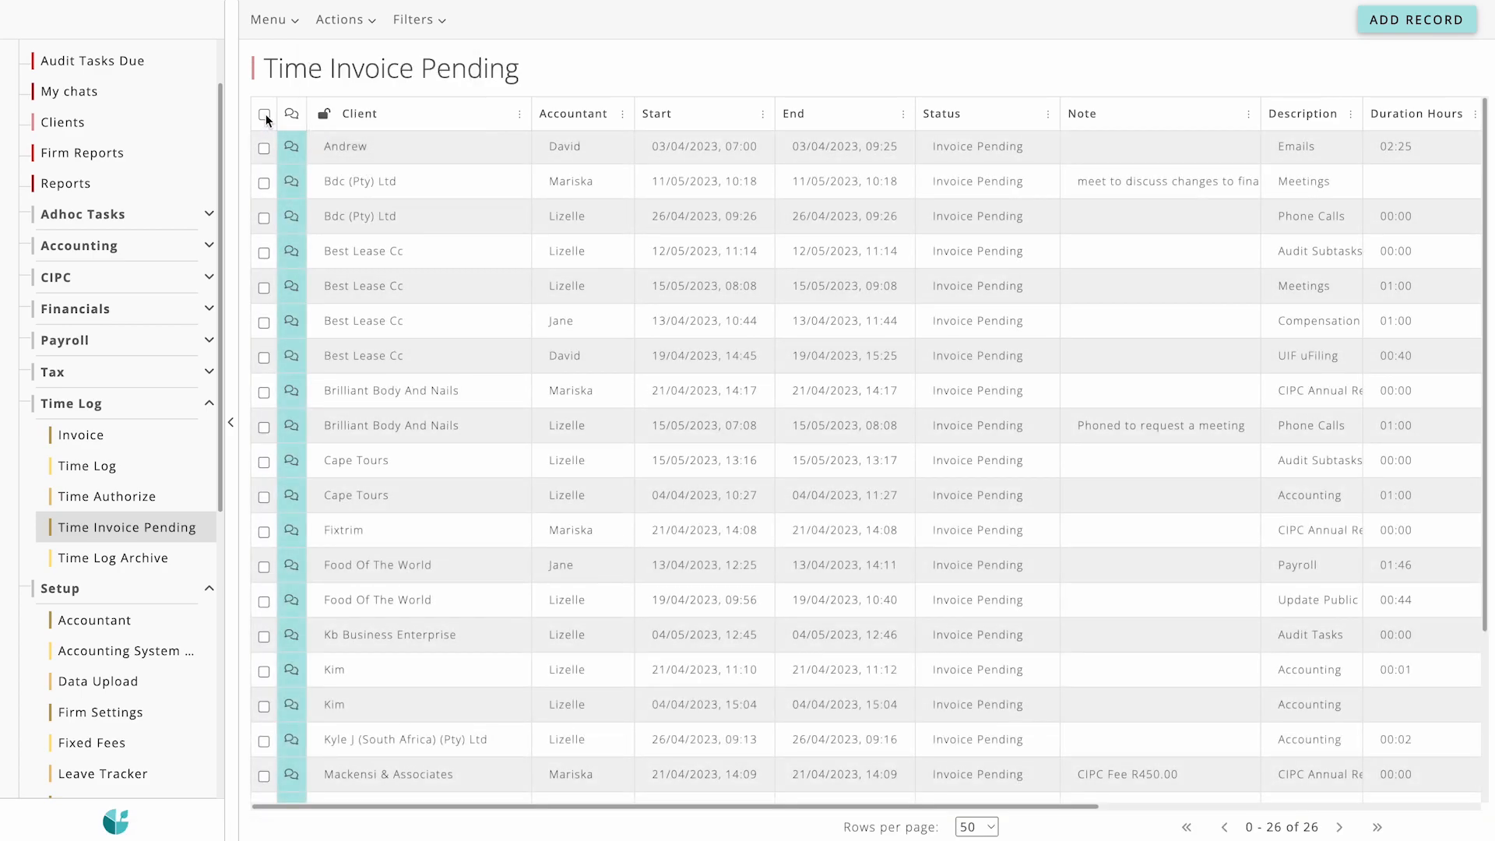
Step: Select all remaining entries in Time Invoice Pending and mark them as Invoiced
{"action": "left_click", "coordinate": [264, 114]}
{"action": "left_click", "coordinate": [343, 21]}
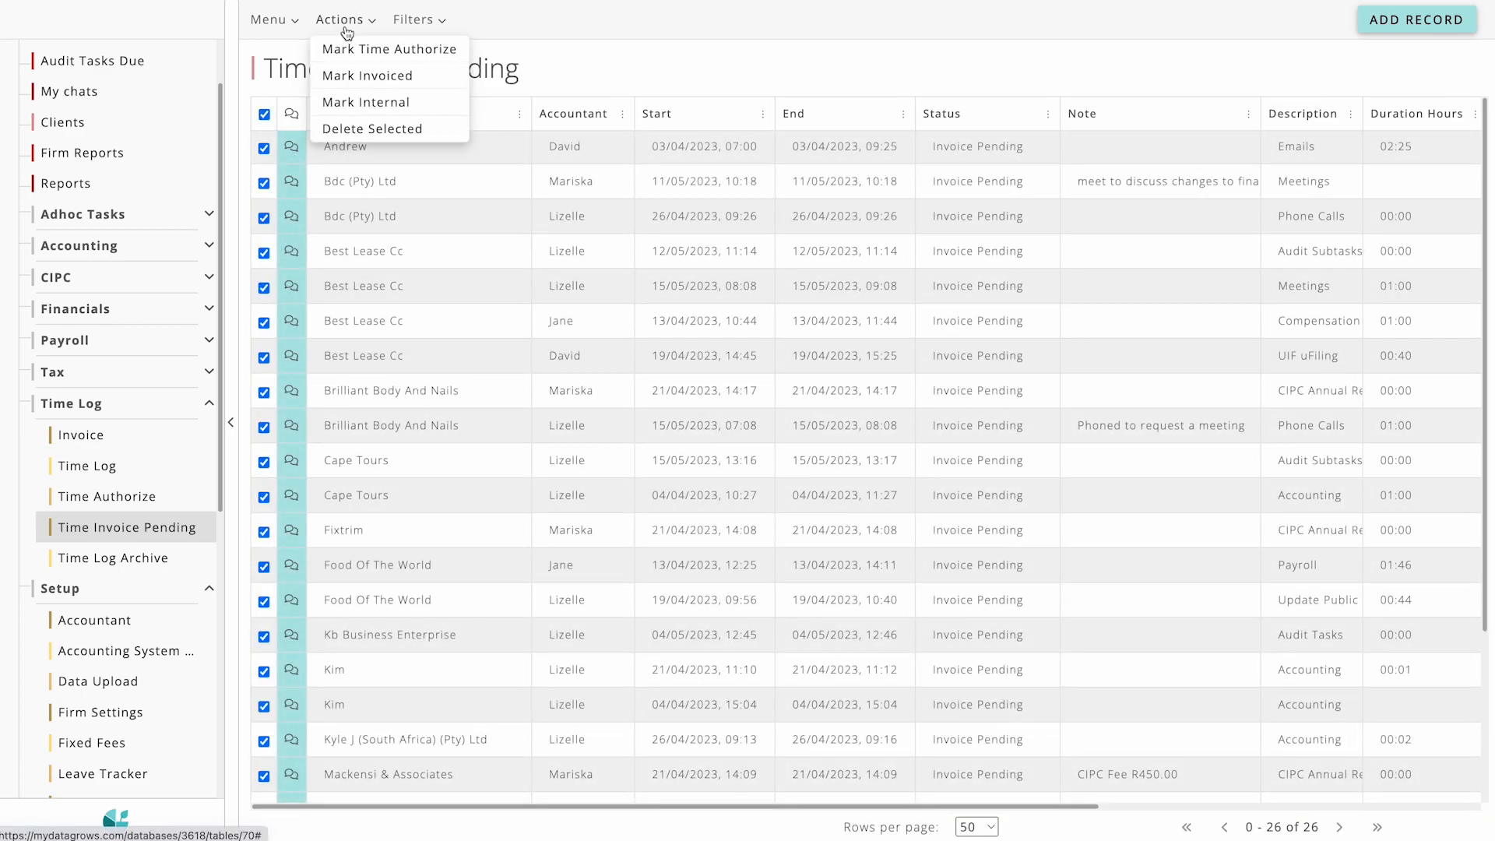
{"action": "left_click", "coordinate": [365, 78]}
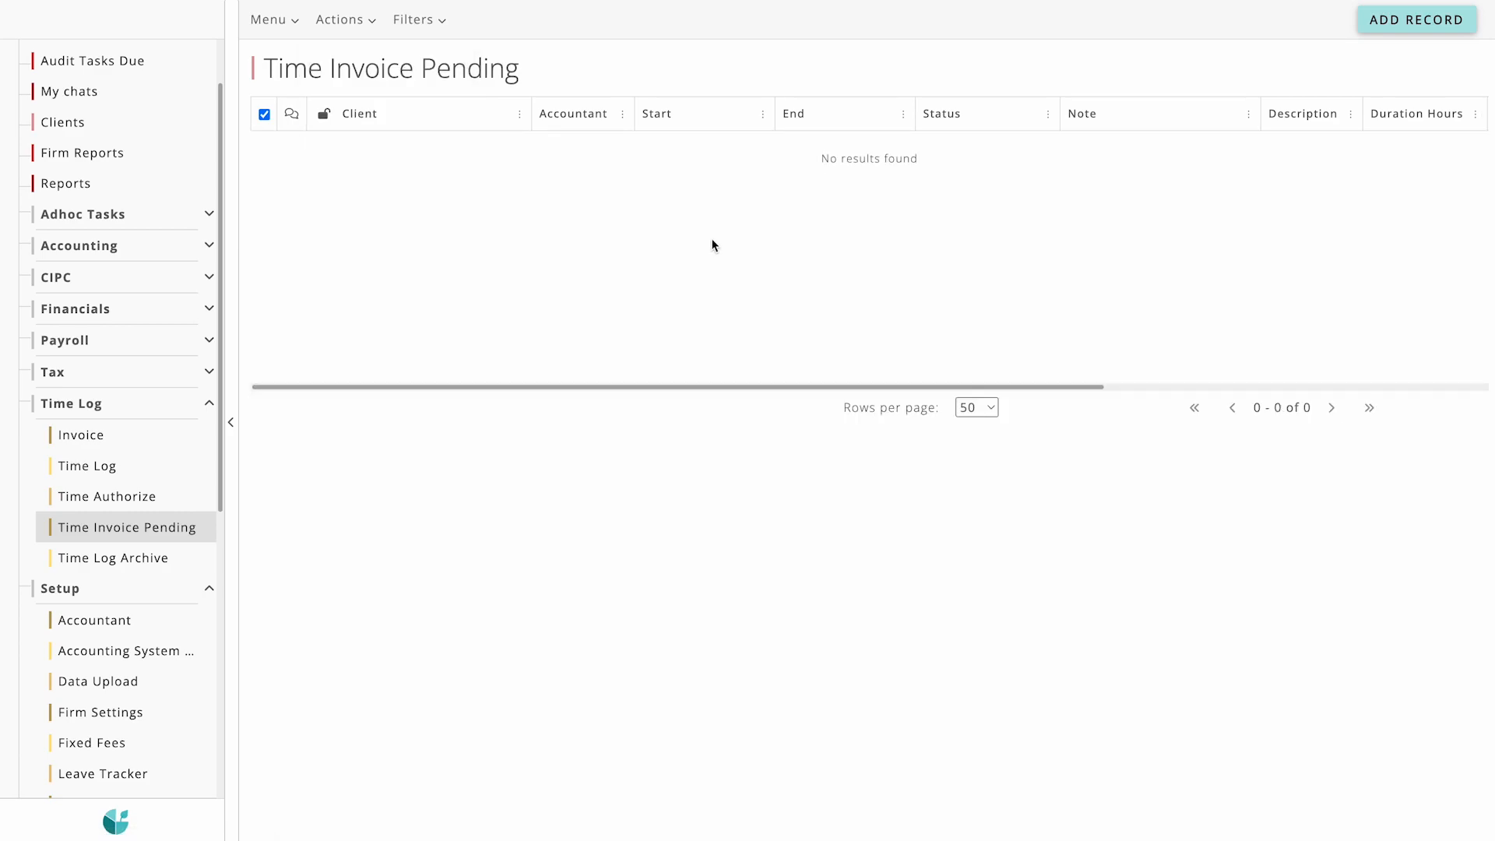
Step: Open the Time Log Archive and look through its archived entries and their statuses
{"action": "left_click", "coordinate": [138, 567]}
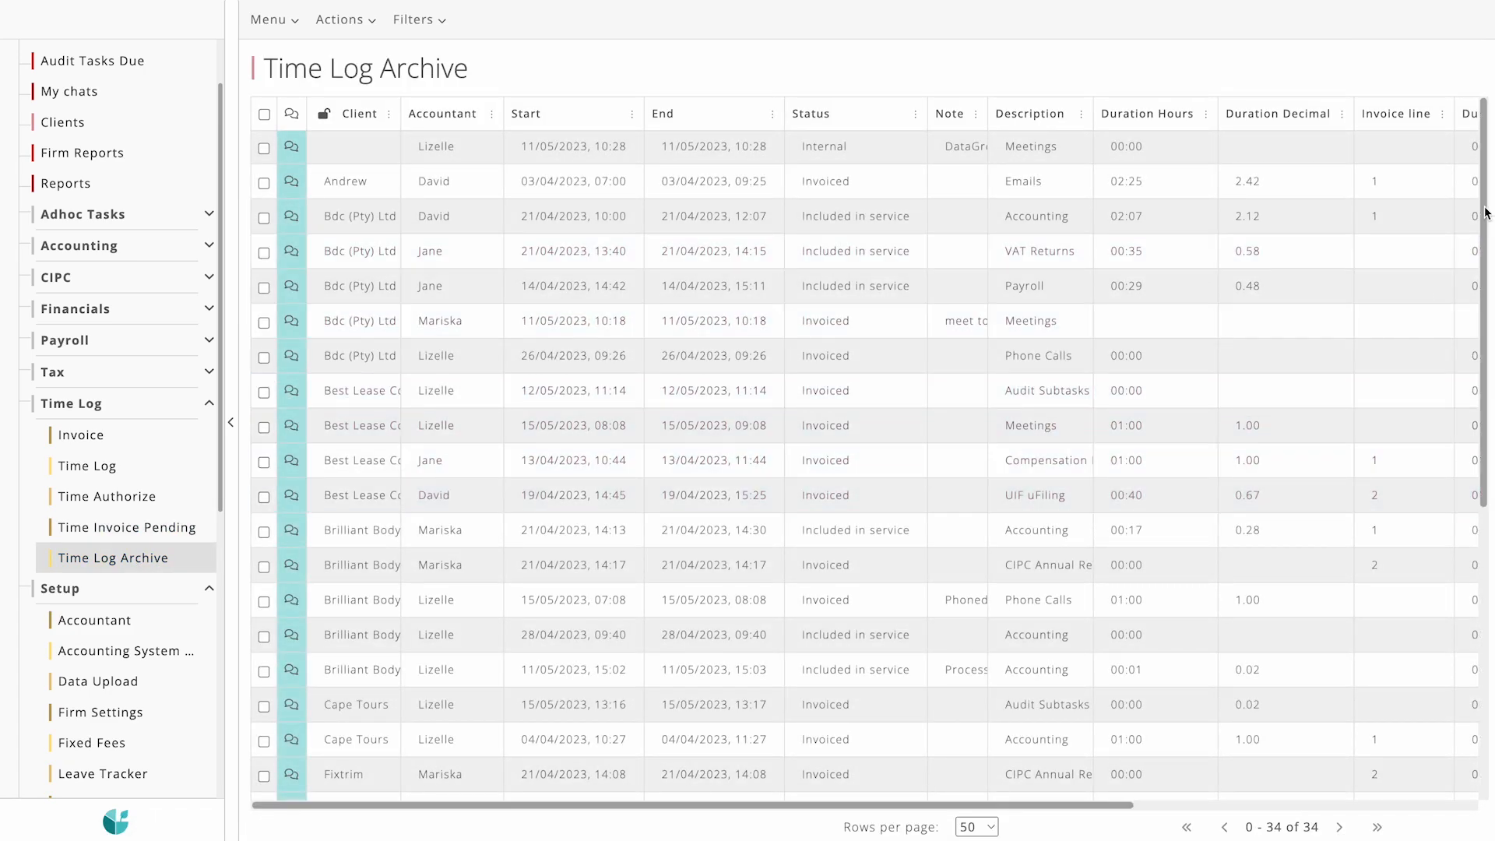
{"action": "scroll", "coordinate": [1486, 274], "scroll_direction": "down", "scroll_amount": 1}
{"action": "scroll", "coordinate": [1487, 274], "scroll_direction": "down", "scroll_amount": 5}
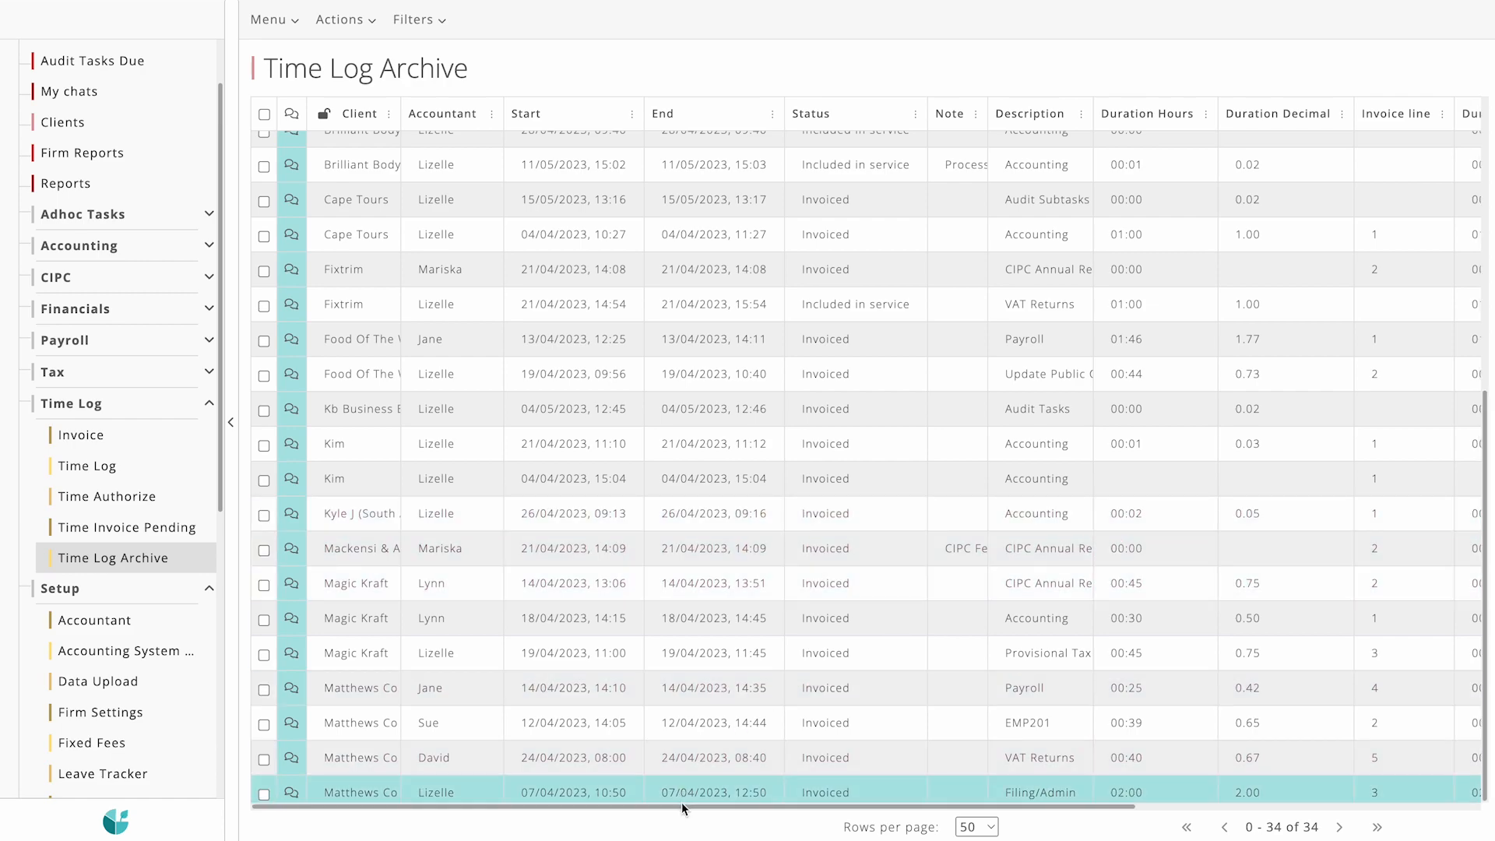
{"action": "left_click_drag", "start_coordinate": [680, 805], "coordinate": [637, 799]}
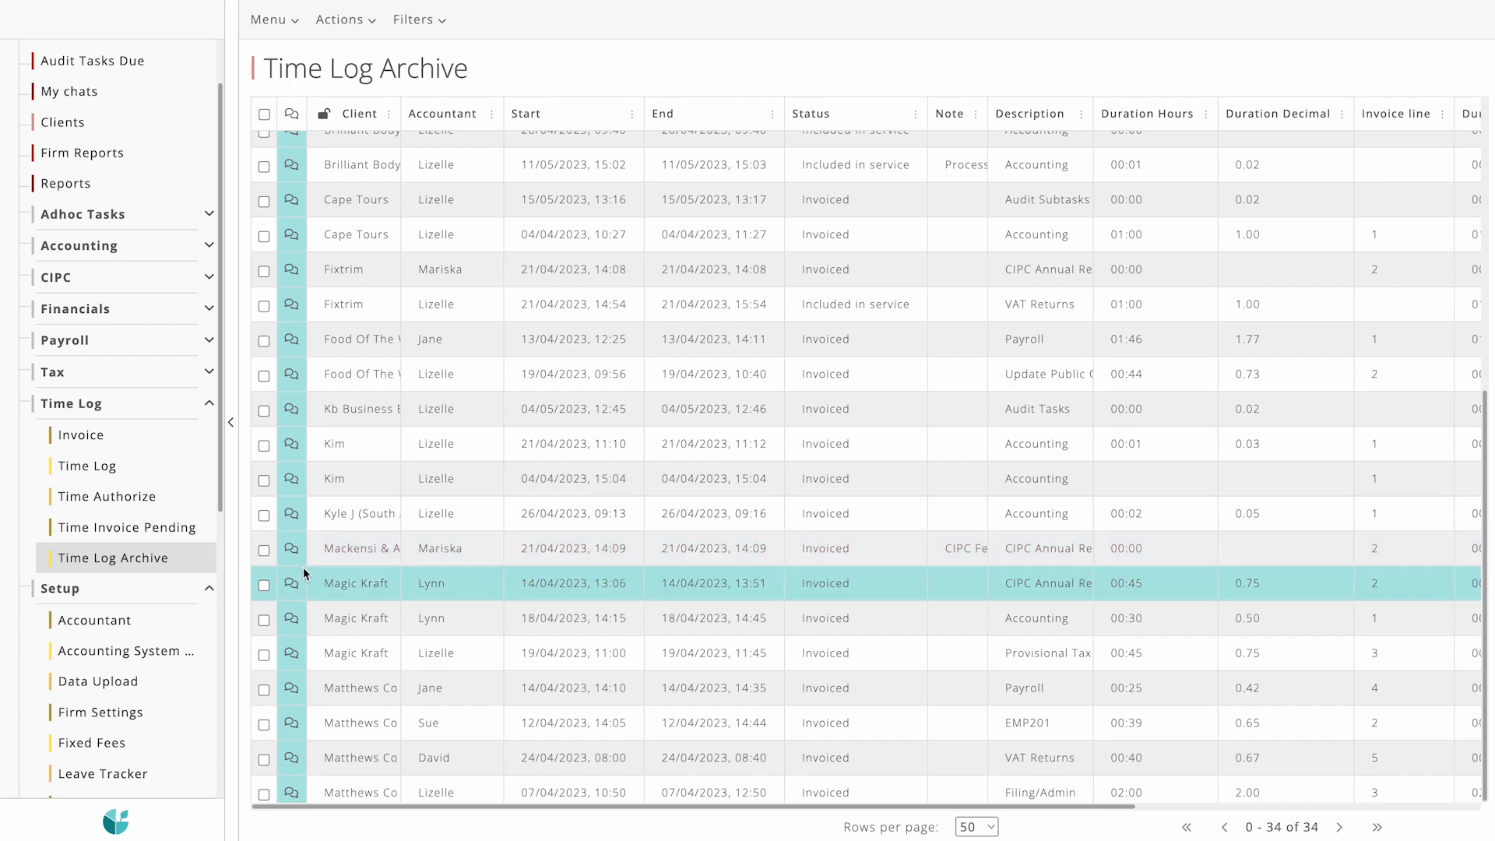
Step: Select the archived Mackensi & Associates entry of 21/04/2023 and bring up the actions available for it
{"action": "left_click", "coordinate": [263, 549]}
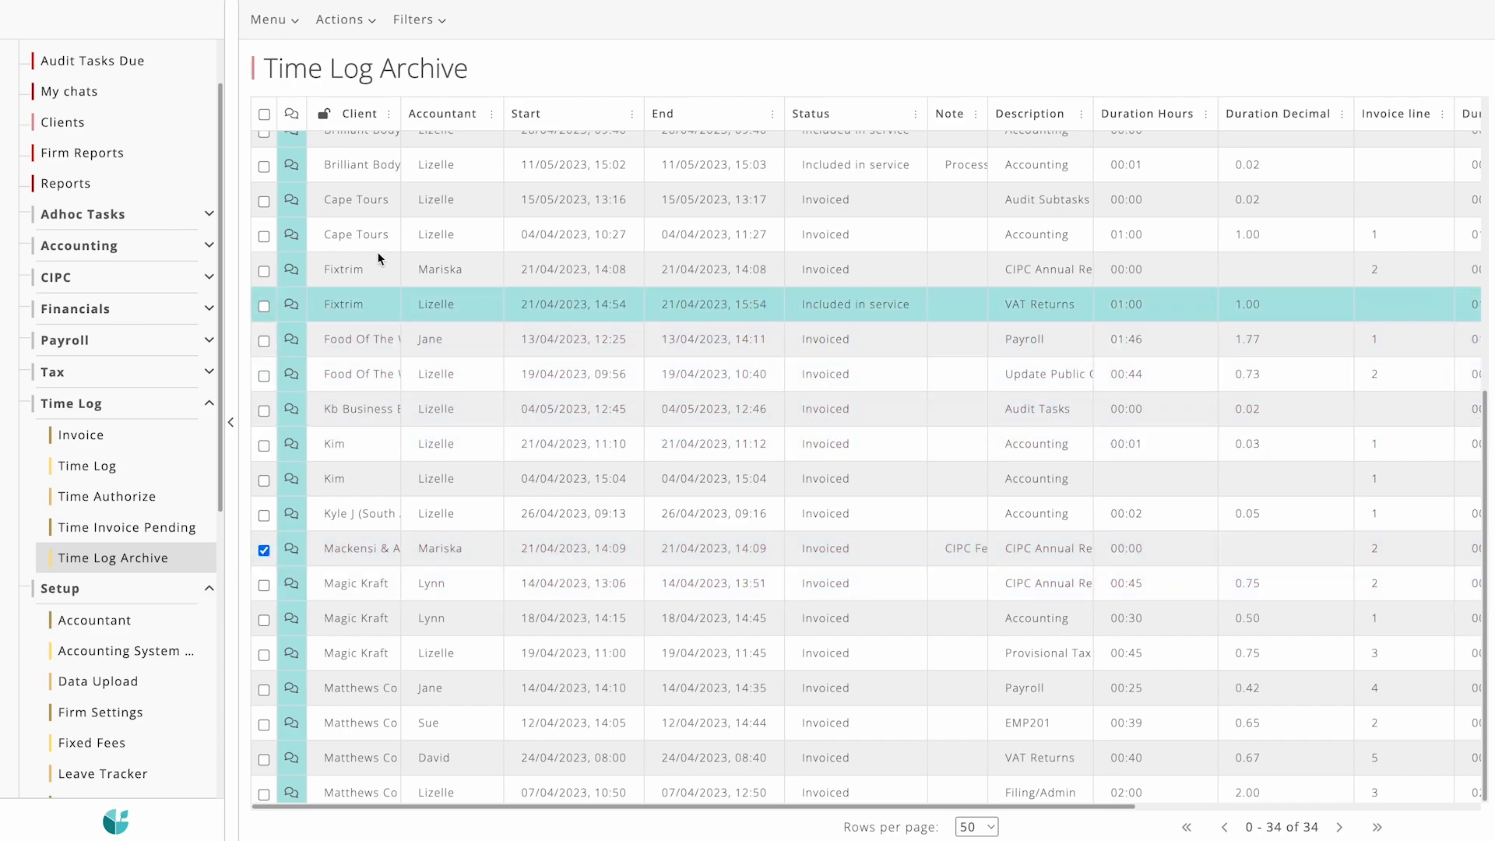
{"action": "left_click", "coordinate": [350, 23]}
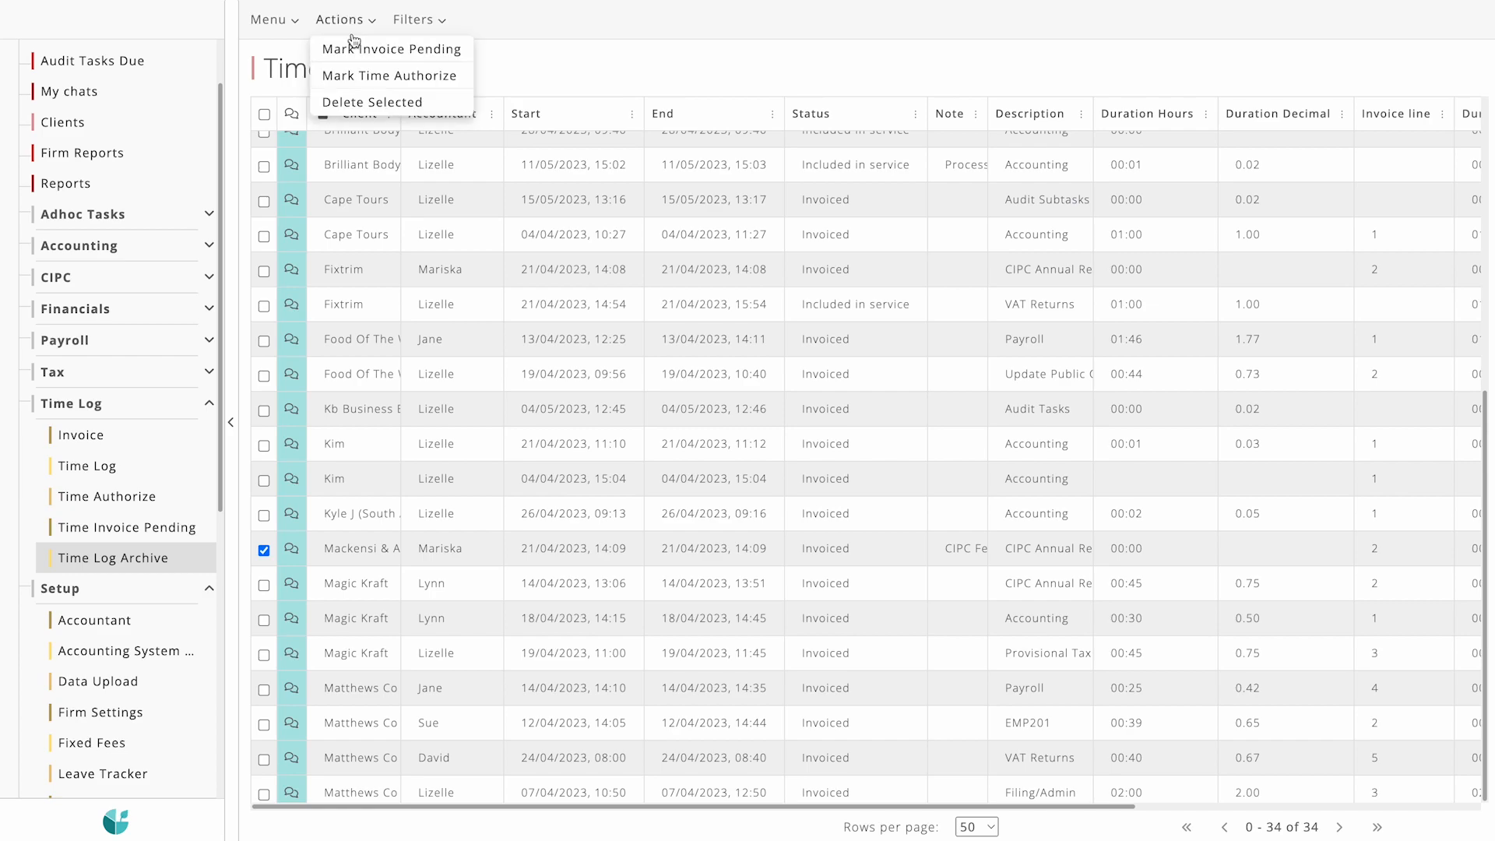